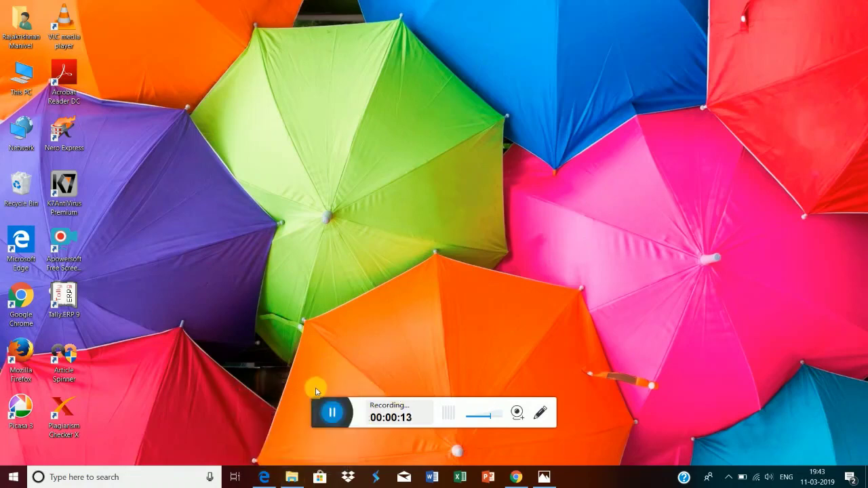
- Launch Tally.ERP 9 and start creating a new company
{"action": "left_click", "coordinate": [65, 295]}
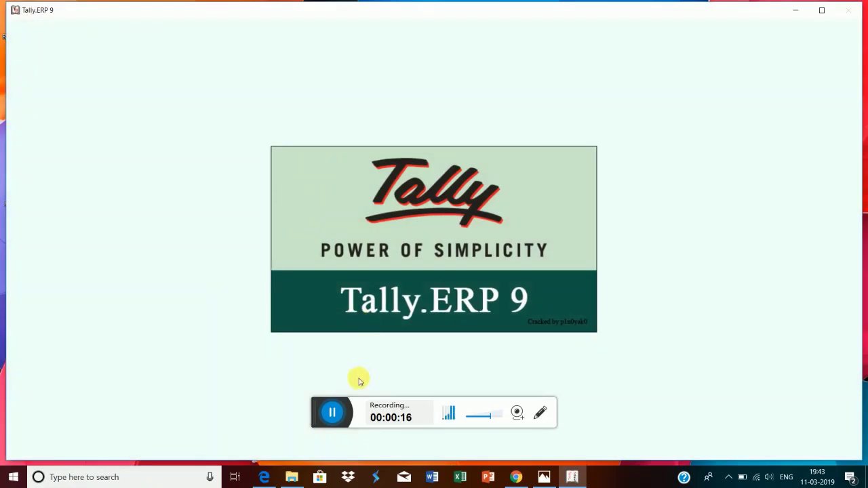
{"action": "left_click_drag", "start_coordinate": [317, 405], "coordinate": [302, 474]}
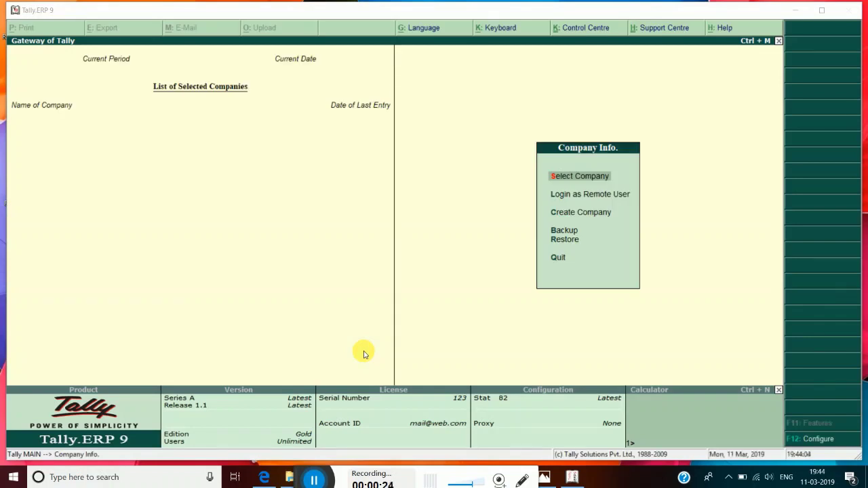
{"action": "left_click", "coordinate": [594, 217]}
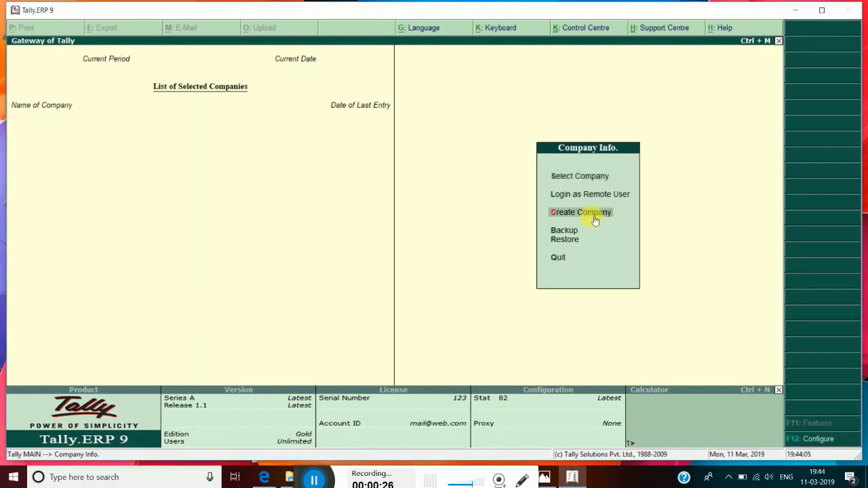
{"action": "left_click", "coordinate": [594, 218]}
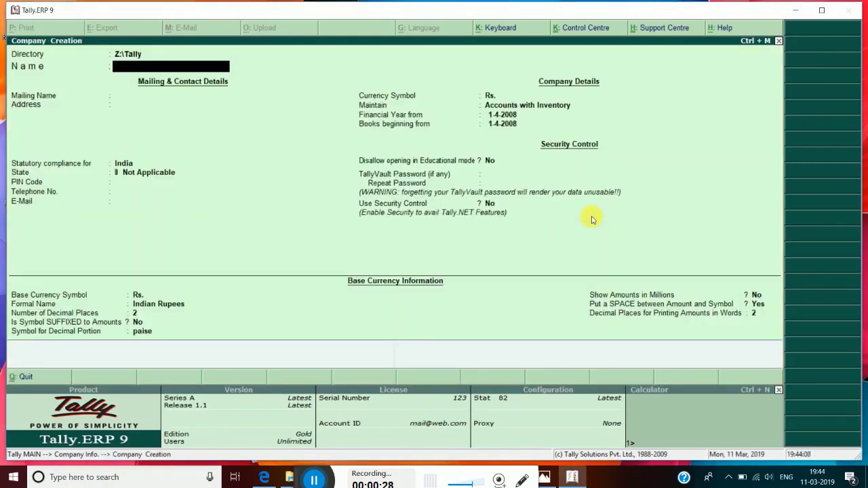
- Set the new company's data directory to e:\Tally and enter Forex Ltd as its name and mailing name
{"action": "key", "text": "Up"}
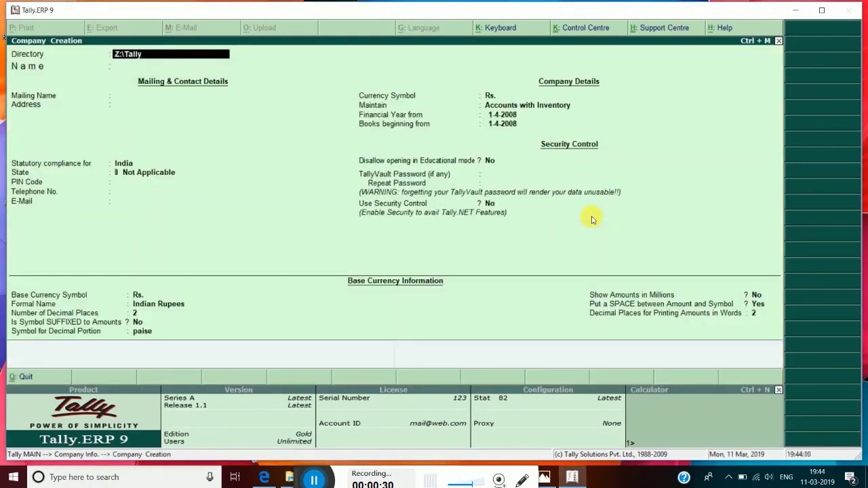
{"action": "type", "text": "e"}
{"action": "key", "text": "Return"}
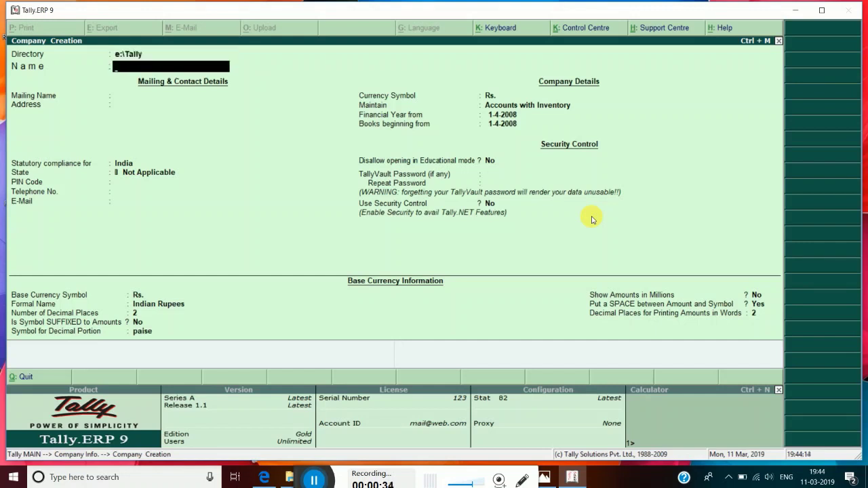
{"action": "type", "text": "Forex Ltd"}
{"action": "key", "text": "Return"}
{"action": "key", "text": "Return"}
{"action": "key", "text": "Return"}
{"action": "key", "text": "Return"}
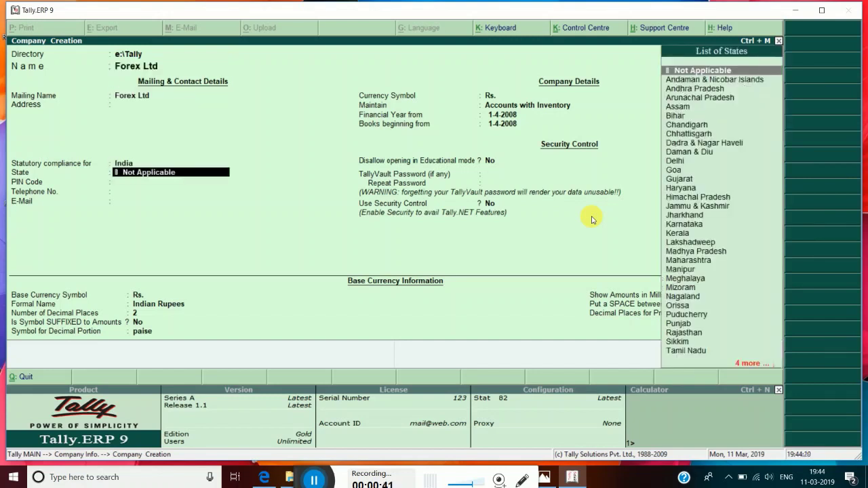
- Set the company's state to Tamil Nadu and leave the PIN code, telephone and e-mail fields blank
{"action": "type", "text": "Ta"}
{"action": "key", "text": "Return"}
{"action": "key", "text": "Return"}
{"action": "key", "text": "Return"}
{"action": "key", "text": "Return"}
{"action": "key", "text": "Return"}
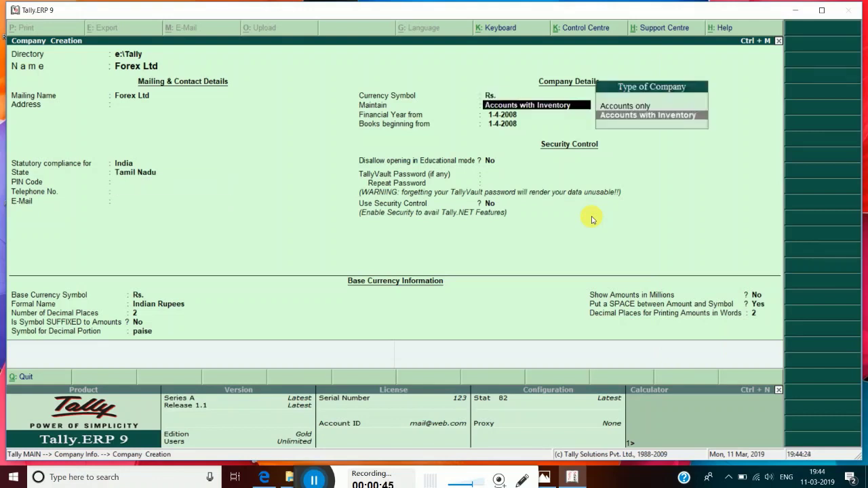
- Set the company to maintain Accounts Only with its financial year and books starting 1-4-2019, and save it
{"action": "key", "text": "Up"}
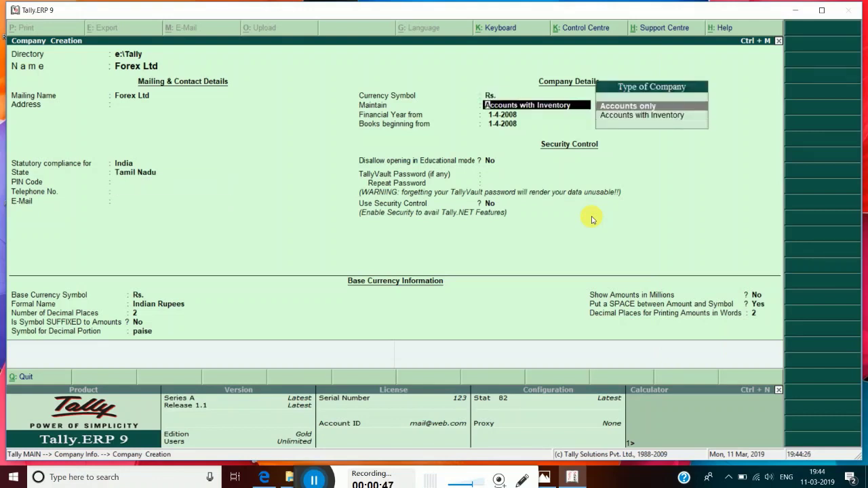
{"action": "key", "text": "Return"}
{"action": "type", "text": "1.4.2019"}
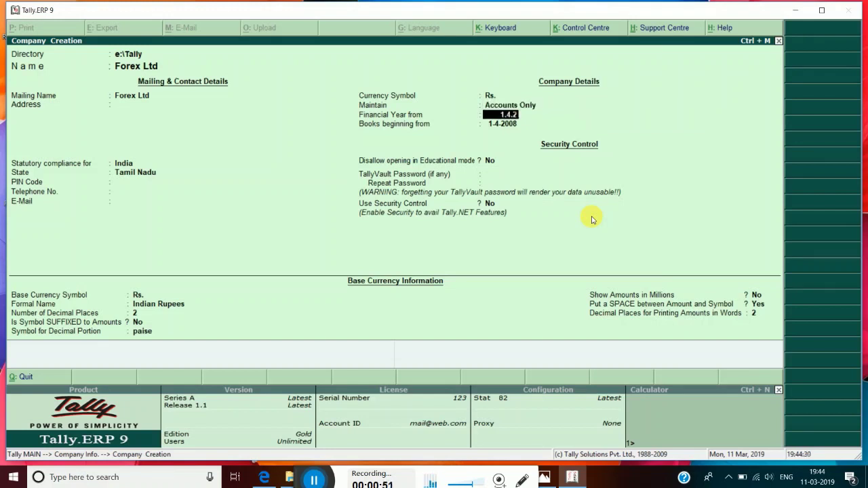
{"action": "key", "text": "Return"}
{"action": "key", "text": "Return"}
{"action": "key", "text": "Return"}
{"action": "key", "text": "Return"}
{"action": "key", "text": "Return"}
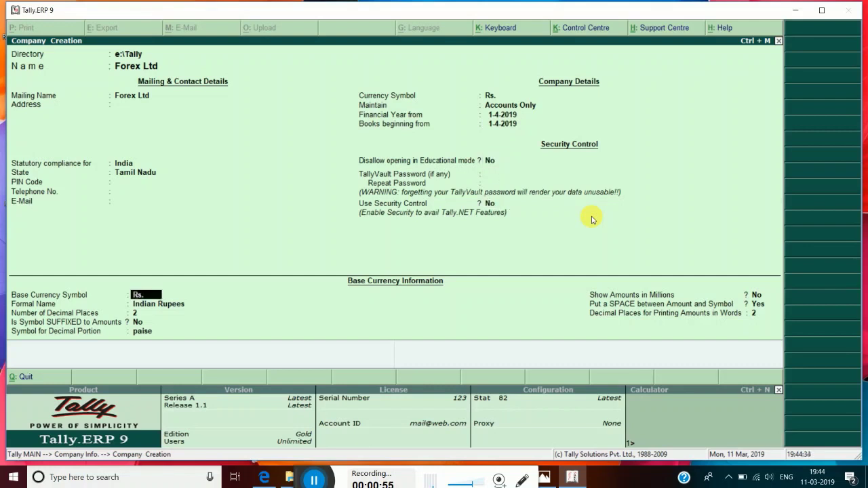
{"action": "key", "text": "ctrl+a"}
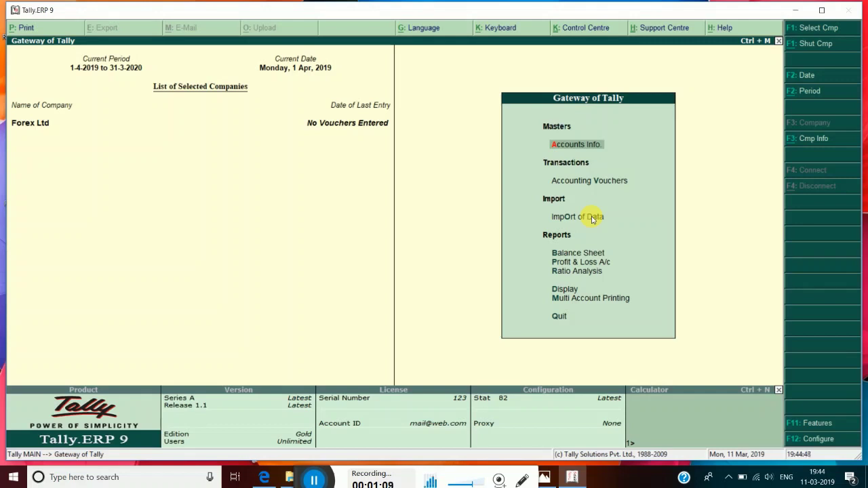
- Enable Allow Multi-Currency in the accounting features of Forex Ltd, keep the other options at their defaults, and save
{"action": "left_click", "coordinate": [808, 424]}
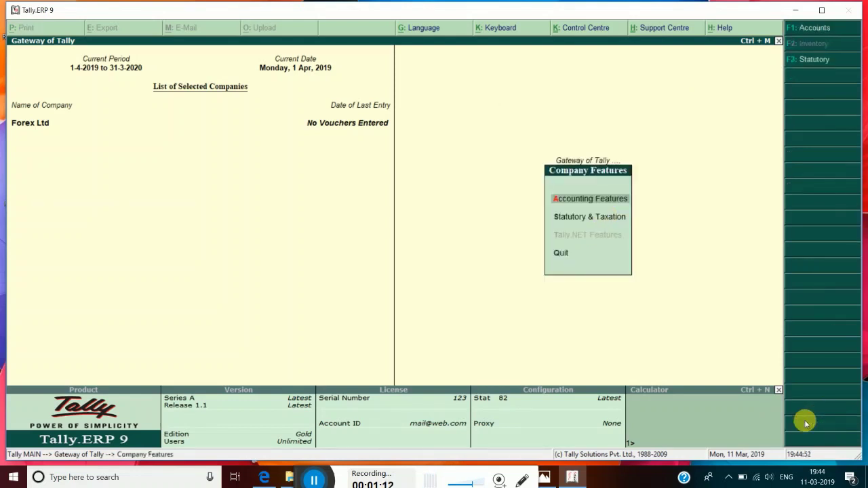
{"action": "key", "text": "Return"}
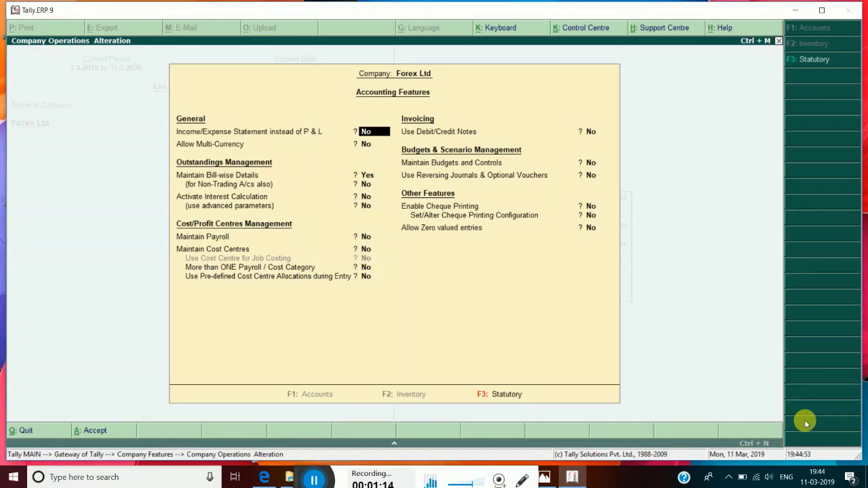
{"action": "key", "text": "Return"}
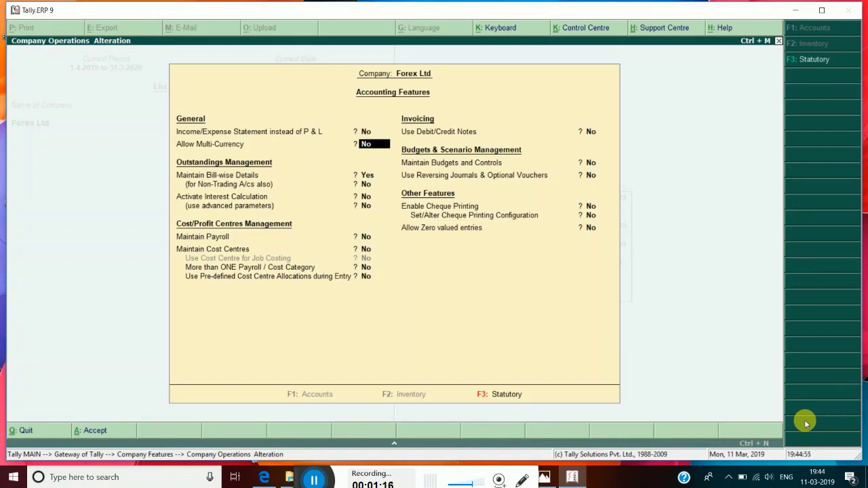
{"action": "type", "text": "y"}
{"action": "key", "text": "Return"}
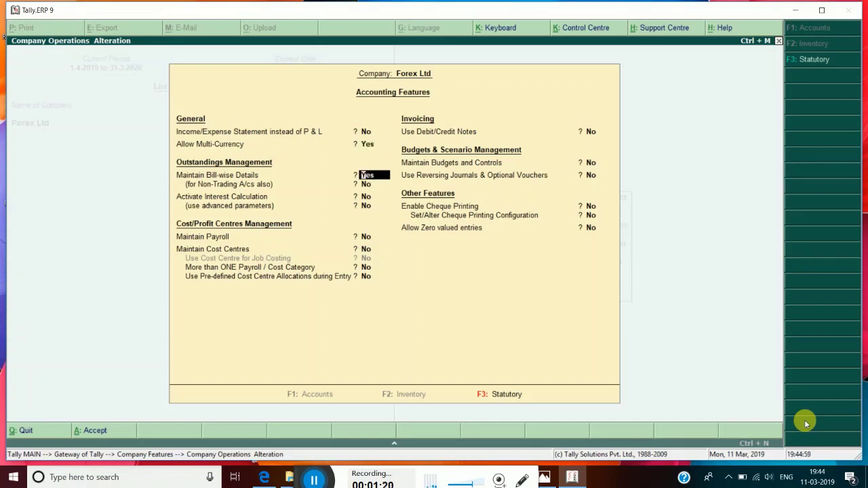
{"action": "key", "text": "Return"}
{"action": "key", "text": "Return"}
{"action": "key", "text": "Return"}
{"action": "key", "text": "Return"}
{"action": "key", "text": "Return"}
{"action": "key", "text": "Return"}
{"action": "key", "text": "Return"}
{"action": "key", "text": "Return"}
{"action": "key", "text": "Return"}
{"action": "key", "text": "Return"}
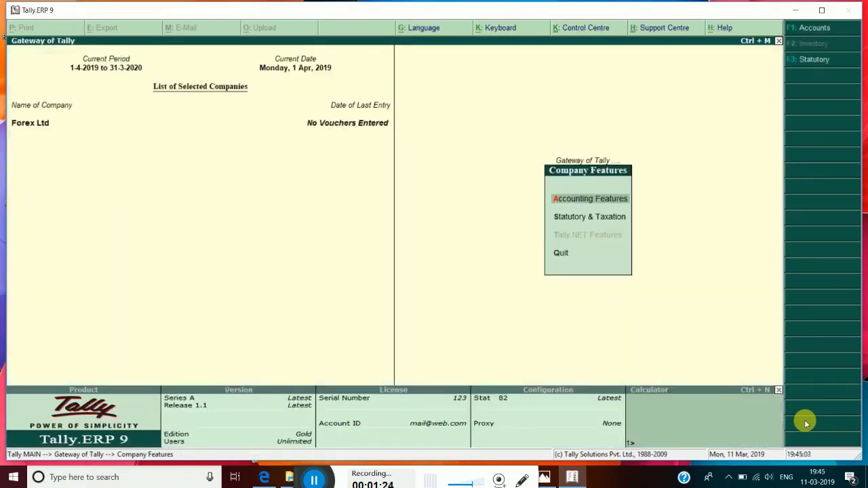
{"action": "key", "text": "Escape"}
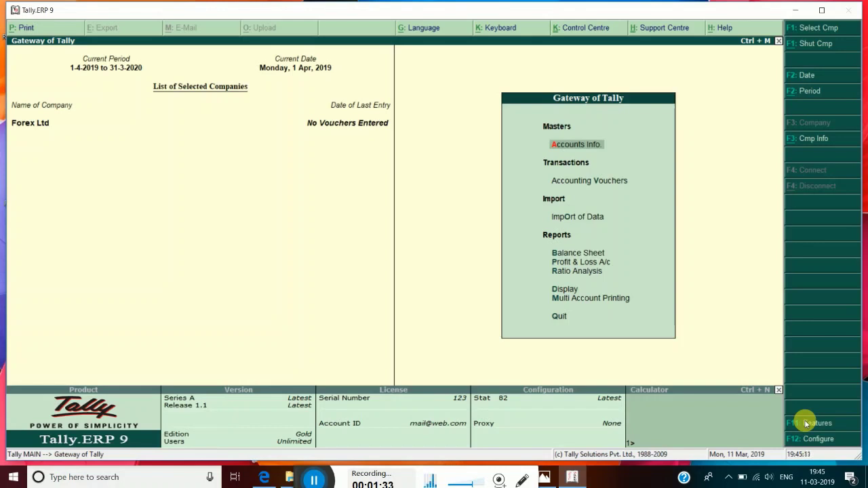
- Create a currency with the symbol $ and formal name USD, keeping the default decimal and symbol settings
{"action": "key", "text": "Return"}
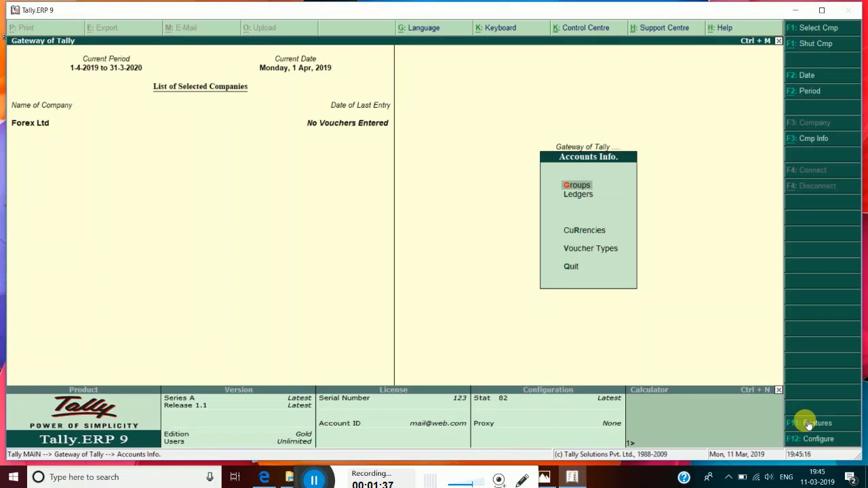
{"action": "key", "text": "r"}
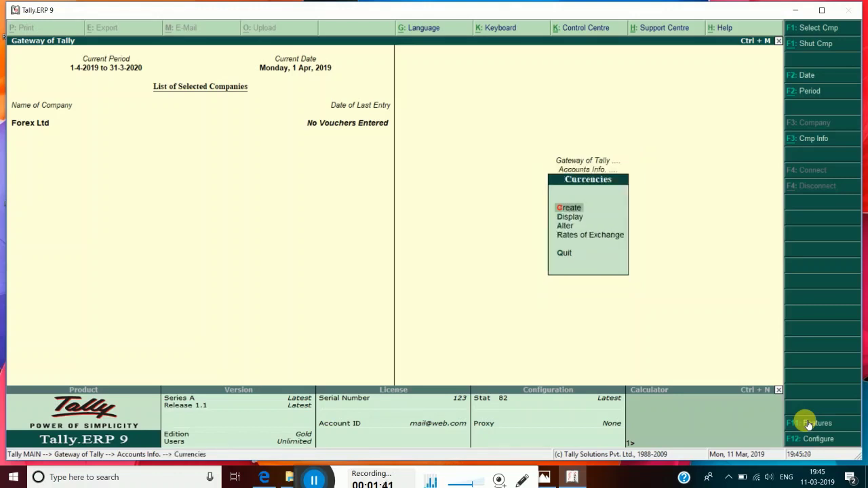
{"action": "key", "text": "c"}
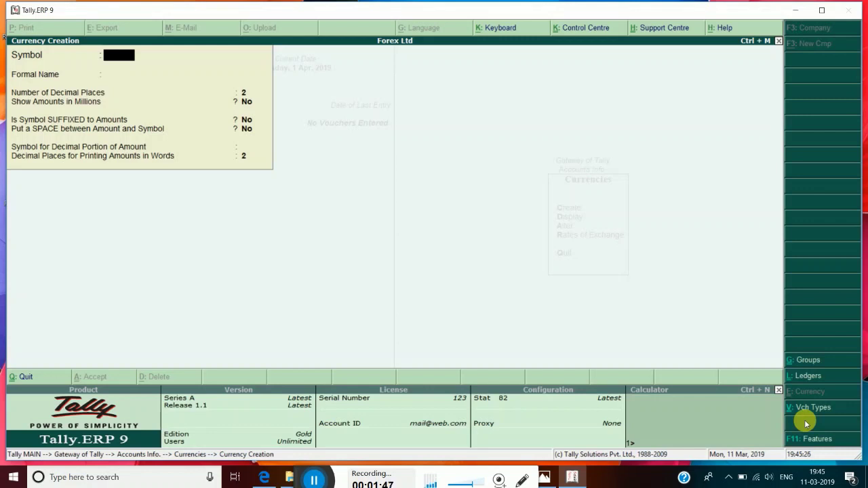
{"action": "type", "text": "$"}
{"action": "key", "text": "Return"}
{"action": "type", "text": "USD"}
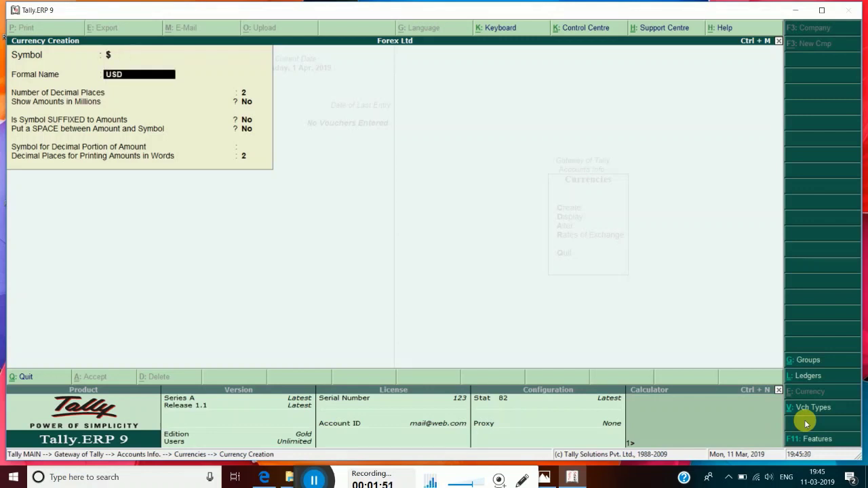
{"action": "key", "text": "Return"}
{"action": "key", "text": "Return"}
{"action": "key", "text": "Return"}
{"action": "key", "text": "Return"}
{"action": "key", "text": "Return"}
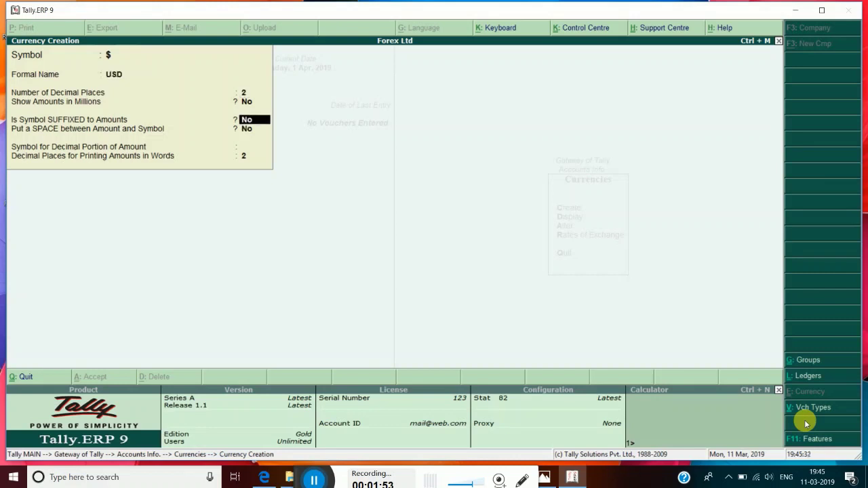
{"action": "key", "text": "Return"}
{"action": "key", "text": "Return"}
{"action": "key", "text": "Return"}
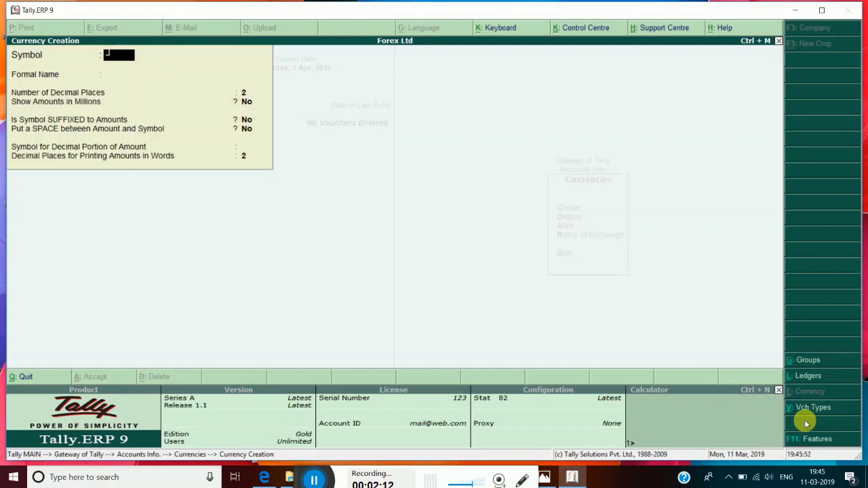
- Create a currency with the symbol £ and formal name Pound using default settings, and return to the Gateway of Tally
{"action": "type", "text": "150"}
{"action": "key", "text": "BackSpace"}
{"action": "key", "text": "BackSpace"}
{"action": "key", "text": "BackSpace"}
{"action": "type", "text": "£"}
{"action": "key", "text": "Return"}
{"action": "type", "text": "Pound"}
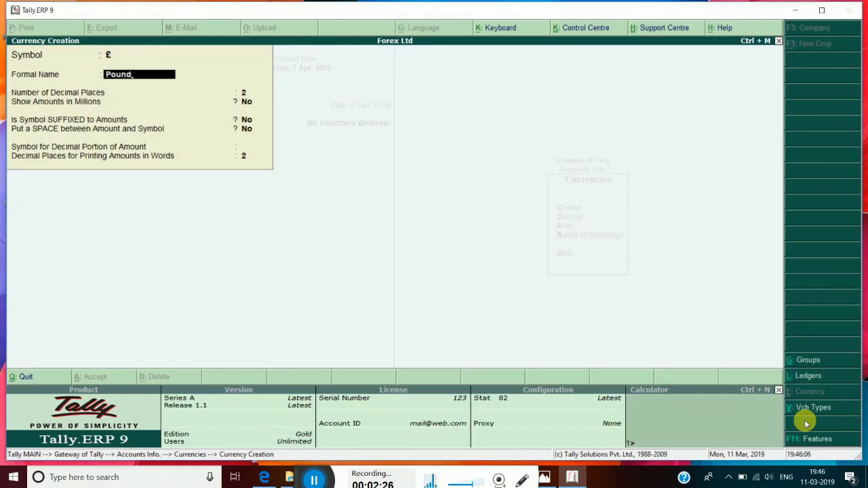
{"action": "key", "text": "Return"}
{"action": "key", "text": "Return"}
{"action": "key", "text": "Return"}
{"action": "key", "text": "Return"}
{"action": "key", "text": "Return"}
{"action": "key", "text": "Return"}
{"action": "key", "text": "Return"}
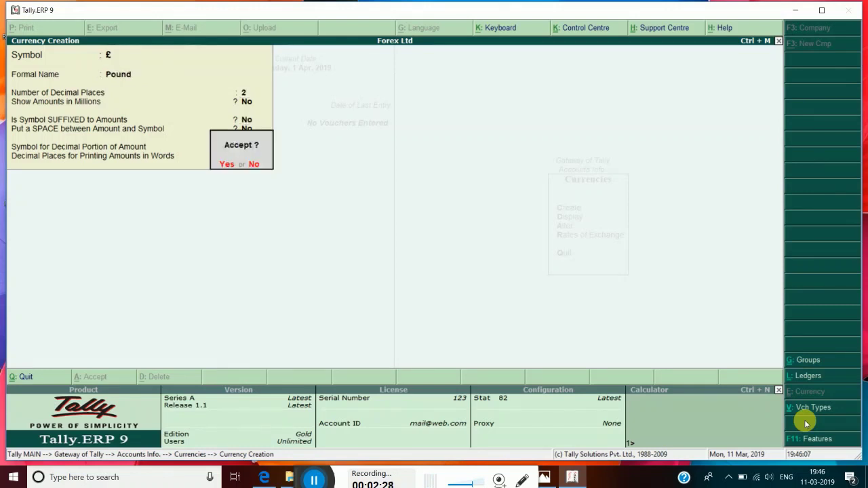
{"action": "key", "text": "Return"}
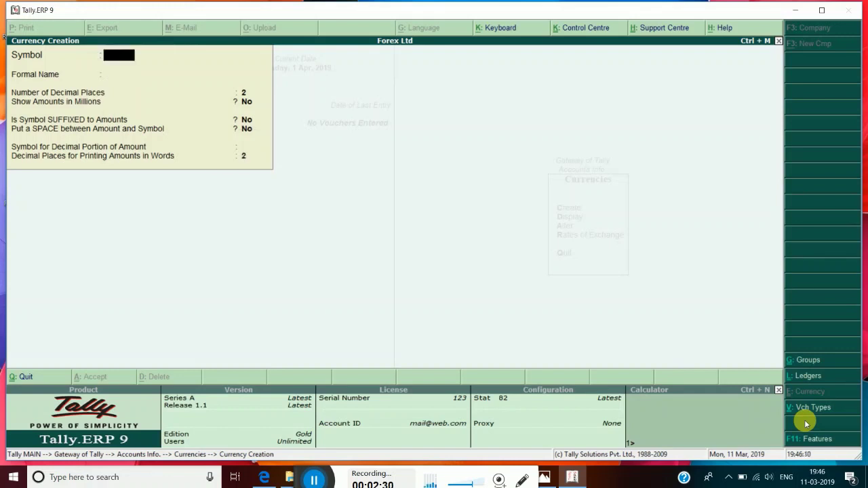
{"action": "key", "text": "Escape"}
{"action": "key", "text": "Return"}
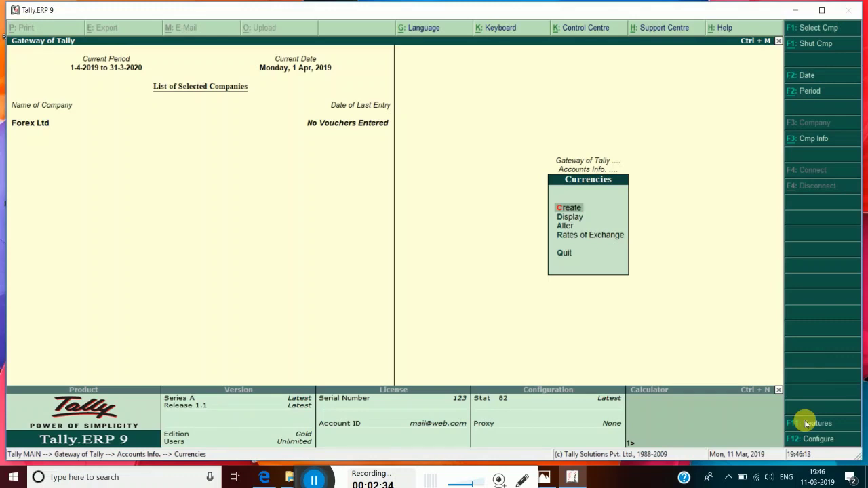
{"action": "key", "text": "Escape"}
{"action": "key", "text": "Escape"}
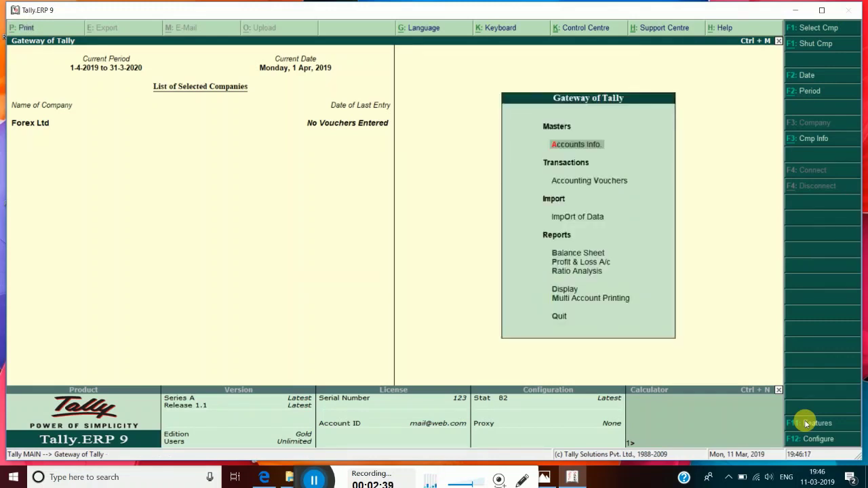
- Create a single ledger named Purchases under Purchase Accounts without an opening balance
{"action": "key", "text": "Return"}
{"action": "key", "text": "l"}
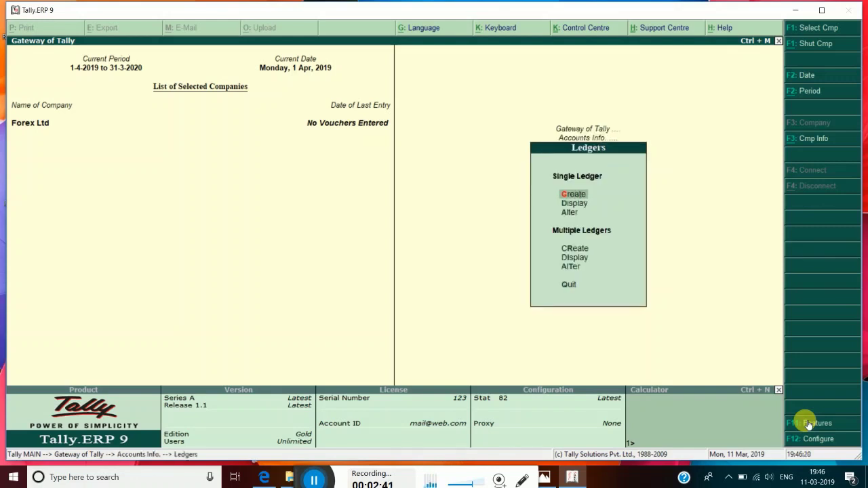
{"action": "key", "text": "Return"}
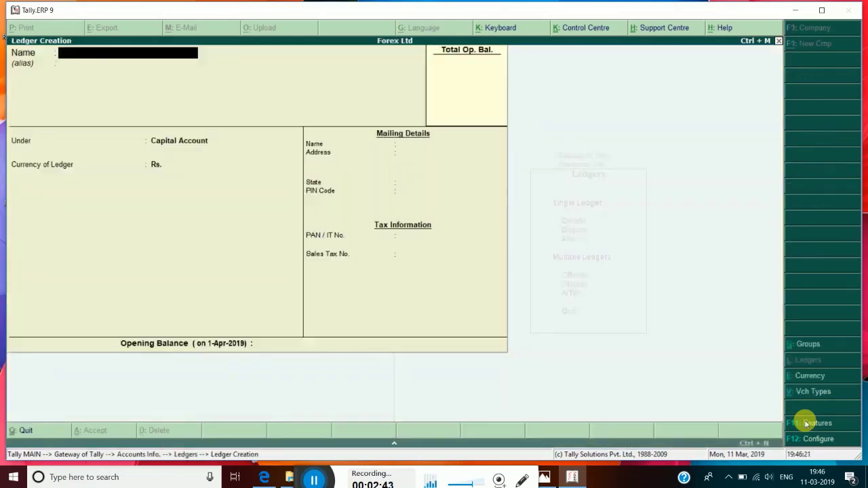
{"action": "type", "text": "Purchases"}
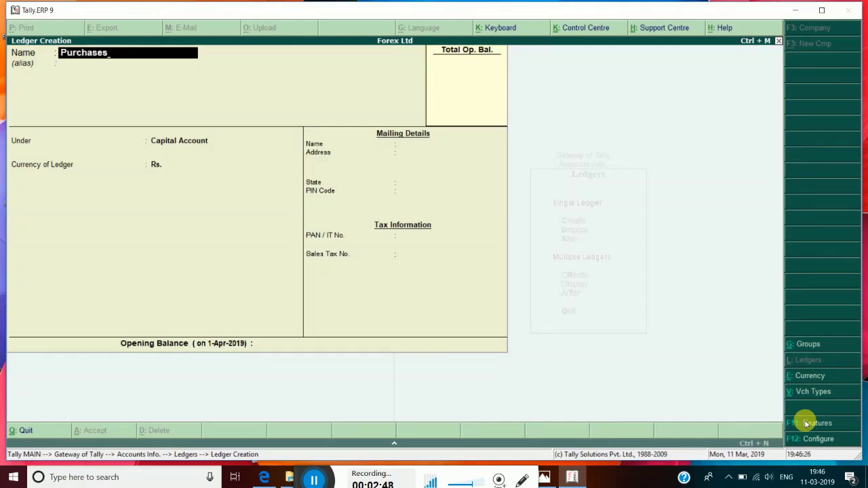
{"action": "key", "text": "Return"}
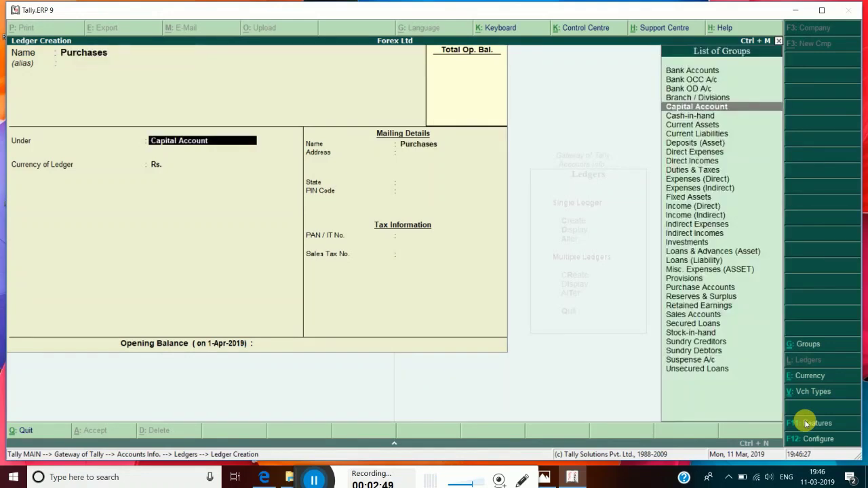
{"action": "type", "text": "Pur"}
{"action": "key", "text": "Return"}
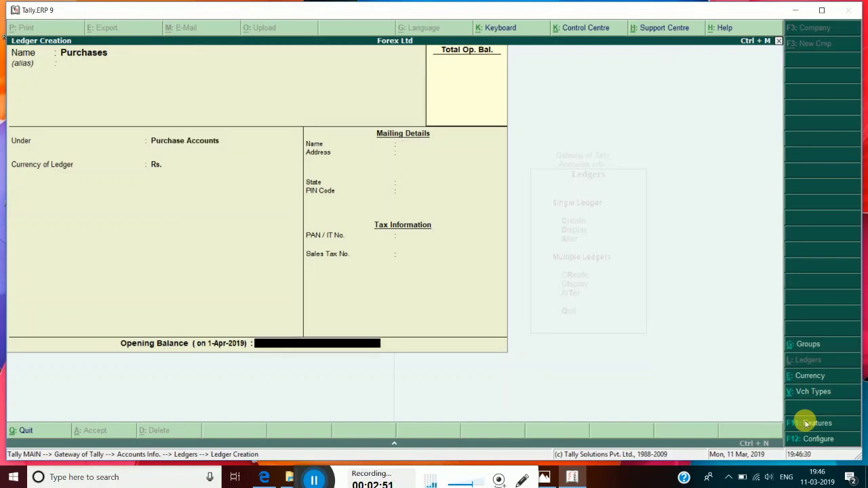
{"action": "key", "text": "Return"}
{"action": "key", "text": "Return"}
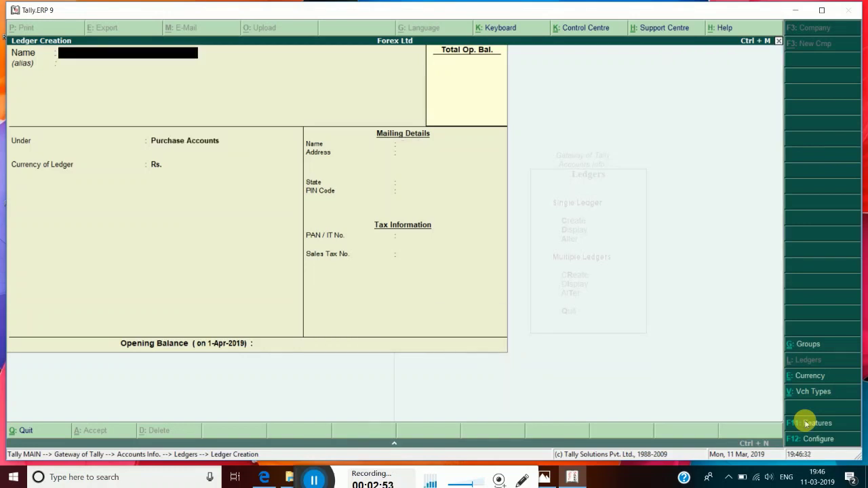
- Create a ledger named Sales under Sales Accounts without an opening balance
{"action": "type", "text": "Sales"}
{"action": "key", "text": "Return"}
{"action": "key", "text": "Return"}
{"action": "type", "text": "Sa"}
{"action": "key", "text": "Return"}
{"action": "key", "text": "Return"}
{"action": "key", "text": "Return"}
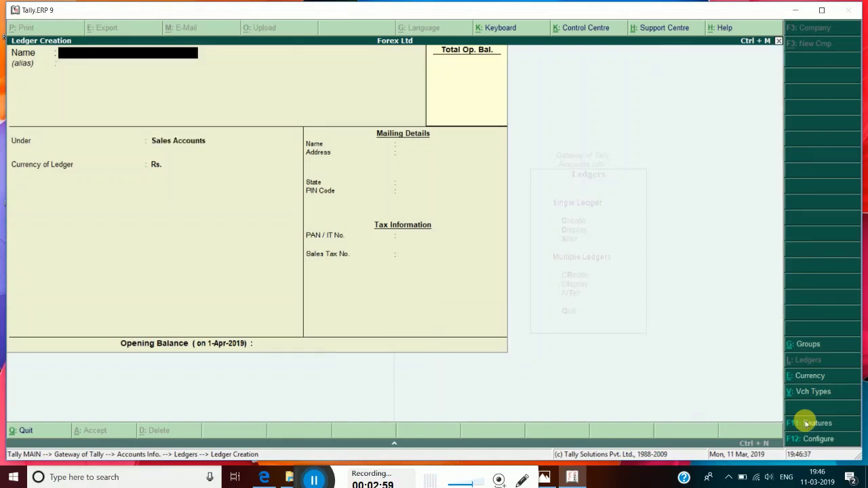
- Enter the first debtor's name for a new ledger and place it under Sundry Debtors
{"action": "type", "text": "Watson"}
{"action": "key", "text": "Return"}
{"action": "key", "text": "Return"}
{"action": "type", "text": "Su"}
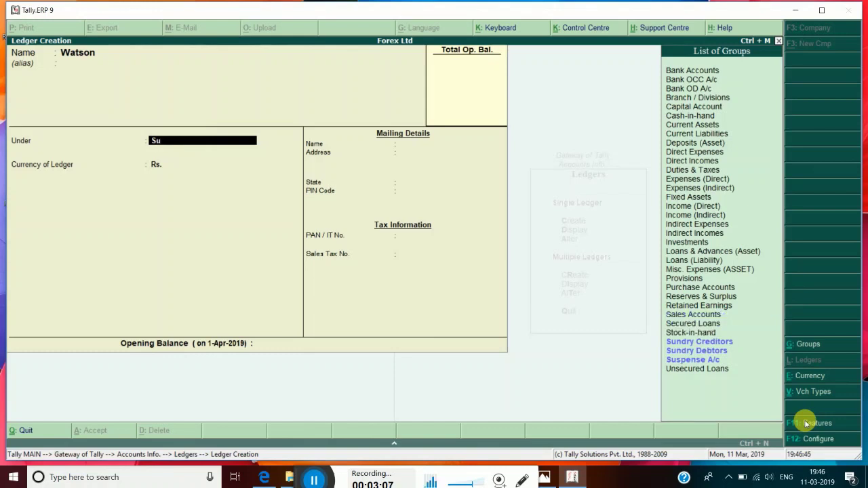
{"action": "key", "text": "Down"}
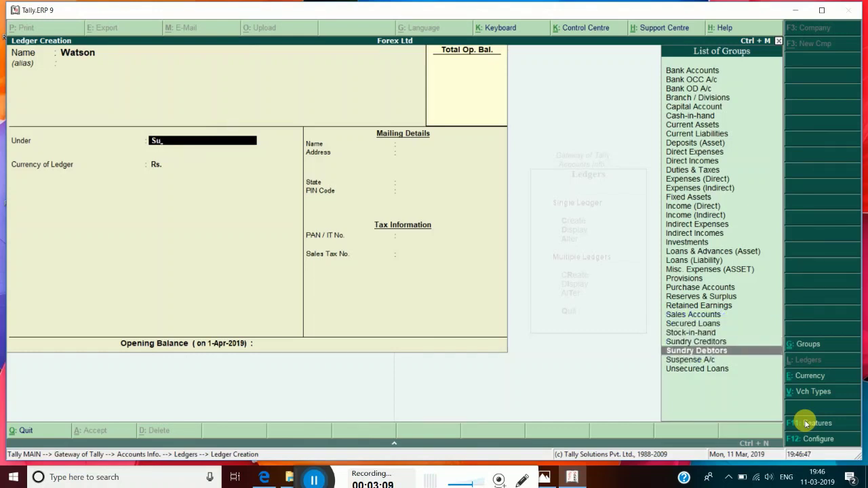
{"action": "key", "text": "Return"}
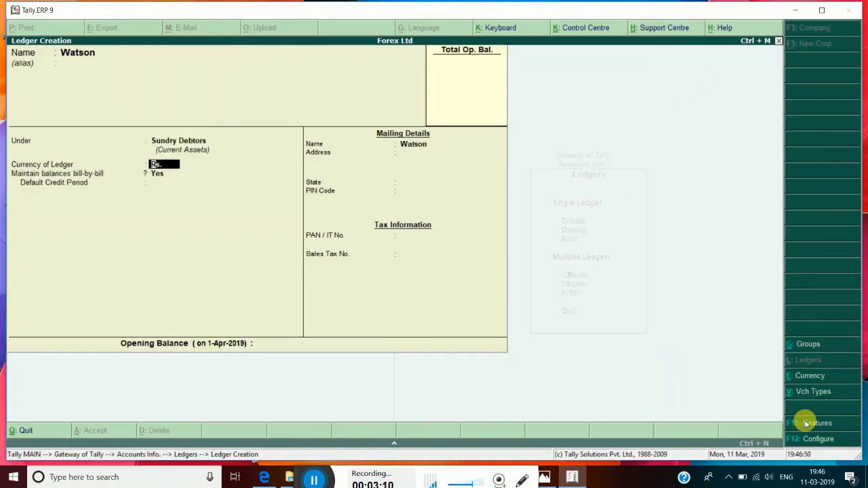
- Set the first debtor ledger's currency to $ and save it with the mailing and tax details left at their defaults
{"action": "key", "text": "Return"}
{"action": "key", "text": "BackSpace"}
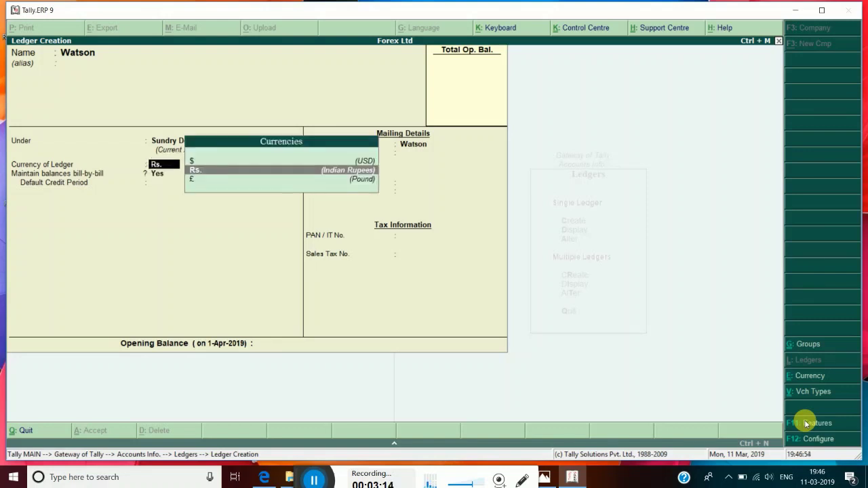
{"action": "key", "text": "Up"}
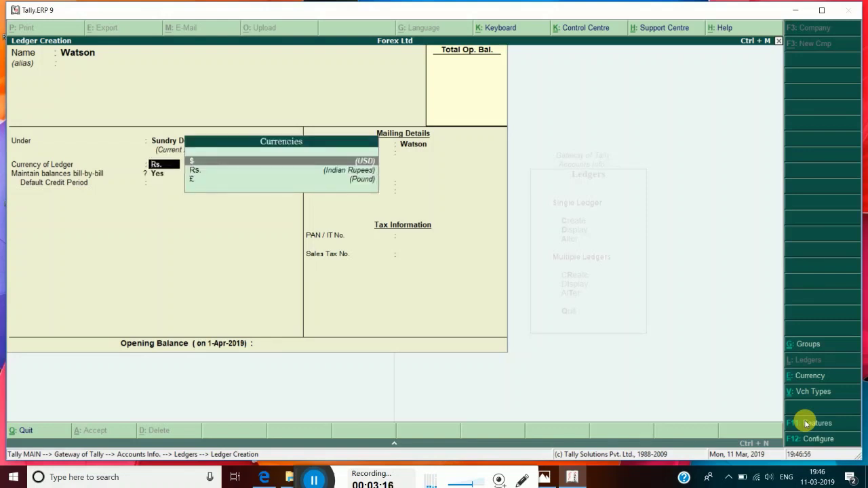
{"action": "key", "text": "Return"}
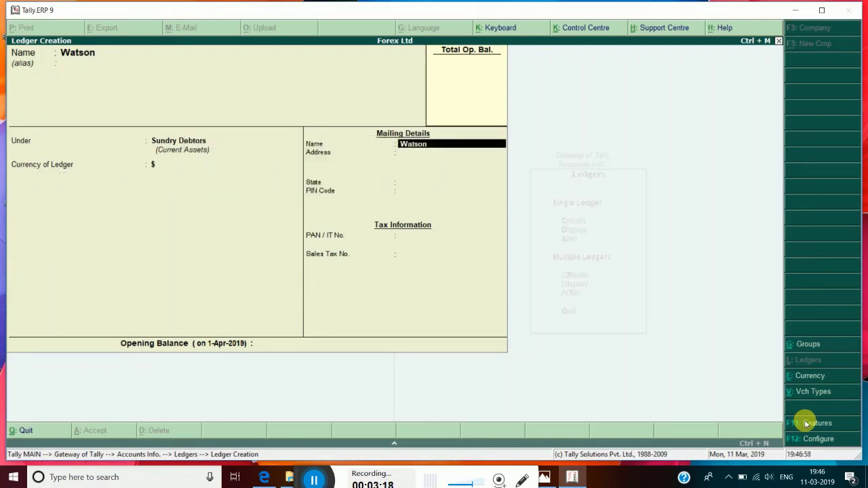
{"action": "key", "text": "Return"}
{"action": "key", "text": "Return"}
{"action": "key", "text": "Return"}
{"action": "key", "text": "Return"}
{"action": "key", "text": "Return"}
{"action": "key", "text": "Return"}
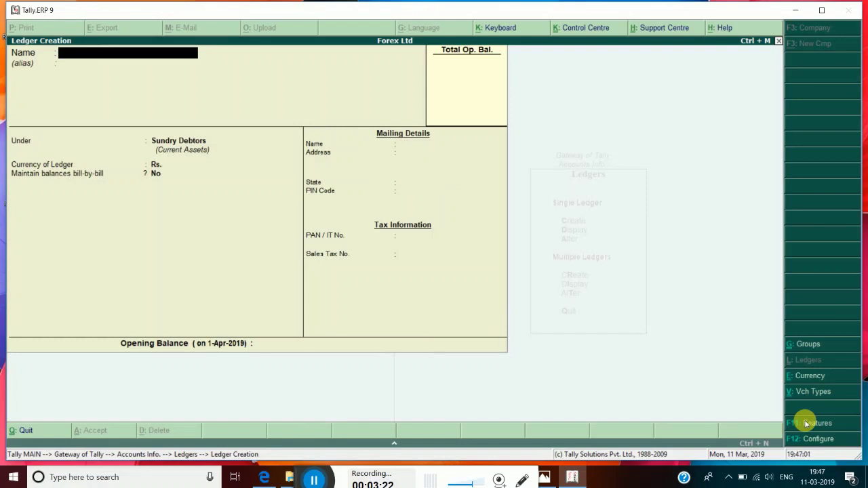
- Enter the second debtor's name for a new ledger, keeping it under Sundry Debtors
{"action": "type", "text": "Bracken"}
{"action": "key", "text": "Return"}
{"action": "key", "text": "Return"}
{"action": "key", "text": "Return"}
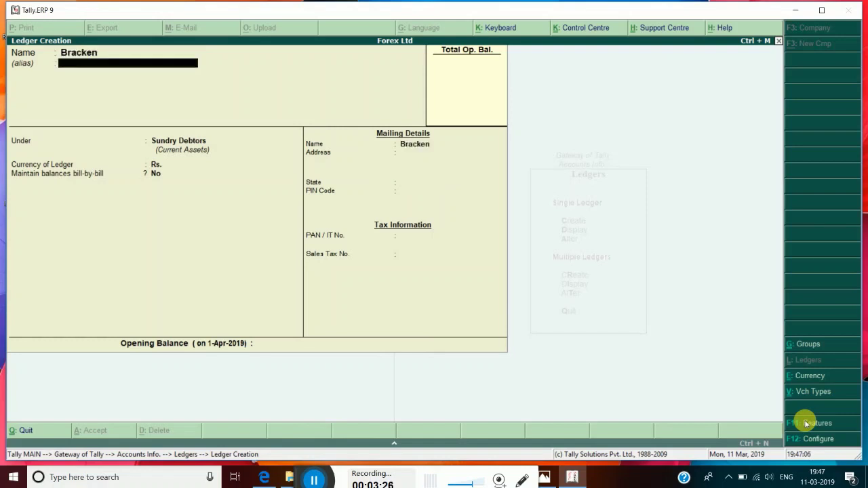
{"action": "key", "text": "Return"}
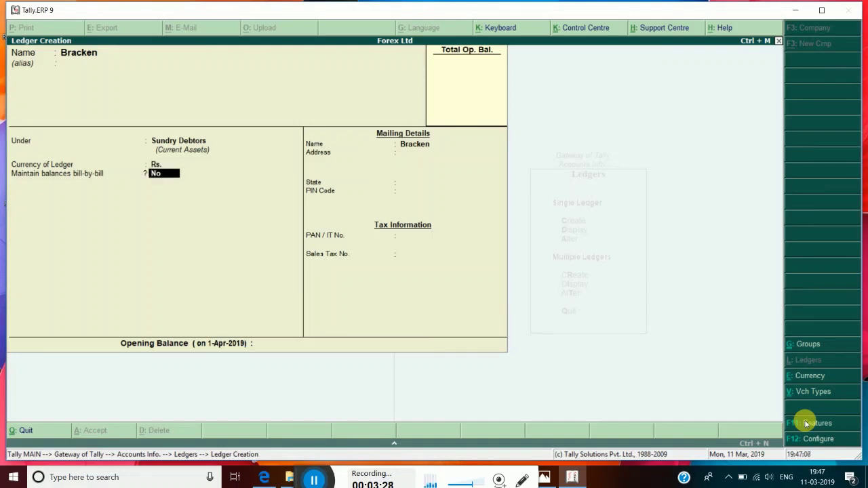
- Set the second debtor ledger's currency to $ and save it with the remaining details at their defaults
{"action": "key", "text": "BackSpace"}
{"action": "key", "text": "Down"}
{"action": "key", "text": "Down"}
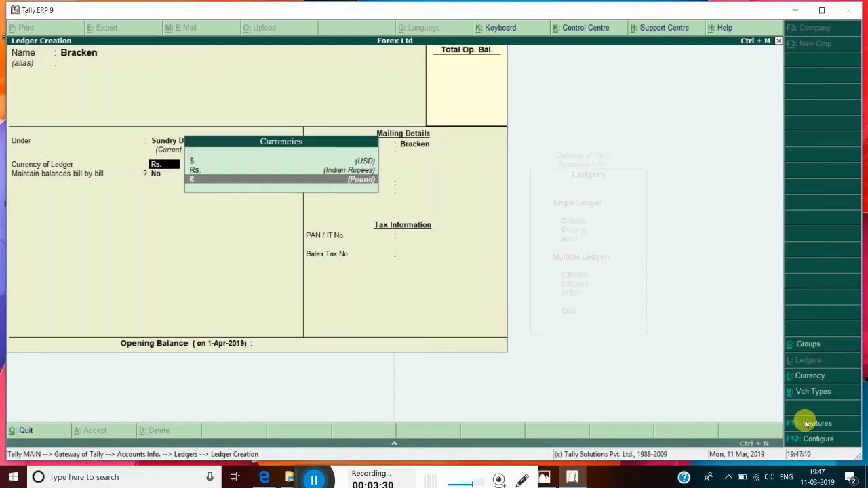
{"action": "key", "text": "Return"}
{"action": "key", "text": "Return"}
{"action": "key", "text": "Return"}
{"action": "key", "text": "Return"}
{"action": "key", "text": "Return"}
{"action": "key", "text": "Return"}
{"action": "key", "text": "Return"}
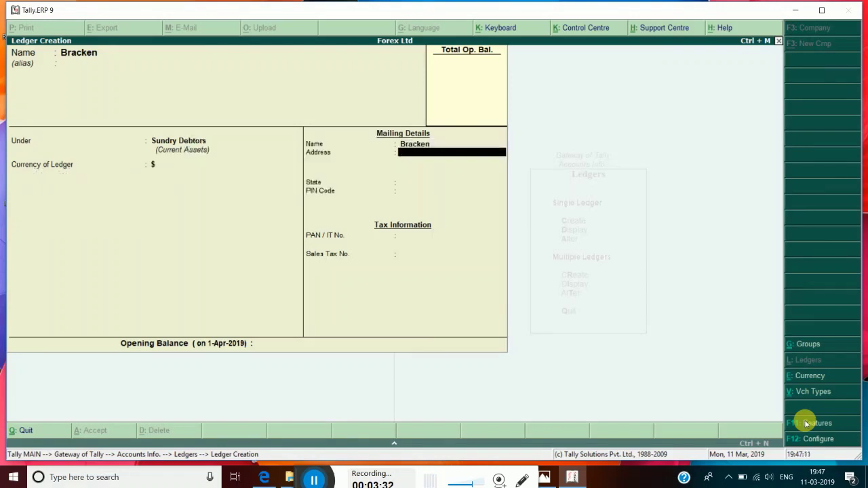
{"action": "key", "text": "Return"}
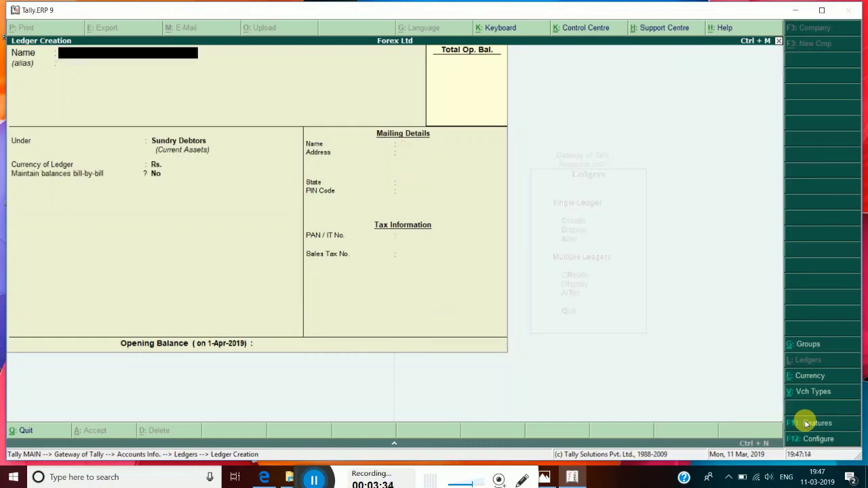
- Enter the first creditor's name for a new ledger and place it under Sundry Creditors
{"action": "type", "text": "Bell"}
{"action": "key", "text": "Return"}
{"action": "key", "text": "Return"}
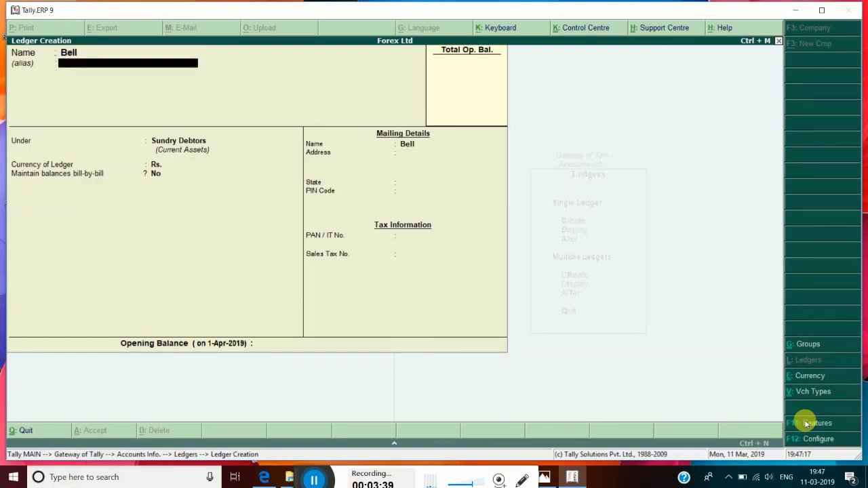
{"action": "key", "text": "Down"}
{"action": "key", "text": "Up"}
{"action": "key", "text": "Up"}
{"action": "key", "text": "Return"}
{"action": "key", "text": "Return"}
- Set the first creditor ledger's currency to £ and save it with the remaining details at their defaults
{"action": "key", "text": "BackSpace"}
{"action": "key", "text": "Down"}
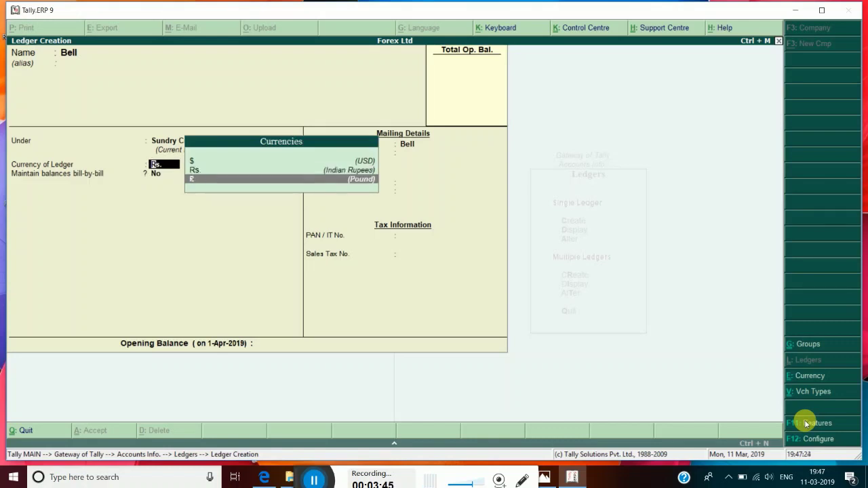
{"action": "key", "text": "Return"}
{"action": "key", "text": "Return"}
{"action": "key", "text": "Return"}
{"action": "key", "text": "Return"}
{"action": "key", "text": "Return"}
{"action": "key", "text": "Return"}
{"action": "key", "text": "Return"}
{"action": "key", "text": "Return"}
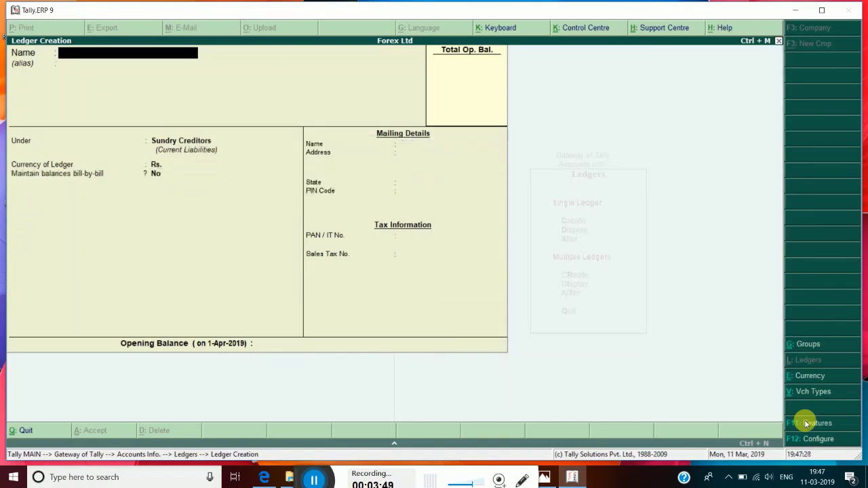
- Enter the second creditor's name for a new ledger, keeping it under Sundry Creditors
{"action": "type", "text": "Broad"}
{"action": "key", "text": "Return"}
{"action": "key", "text": "Return"}
{"action": "key", "text": "Return"}
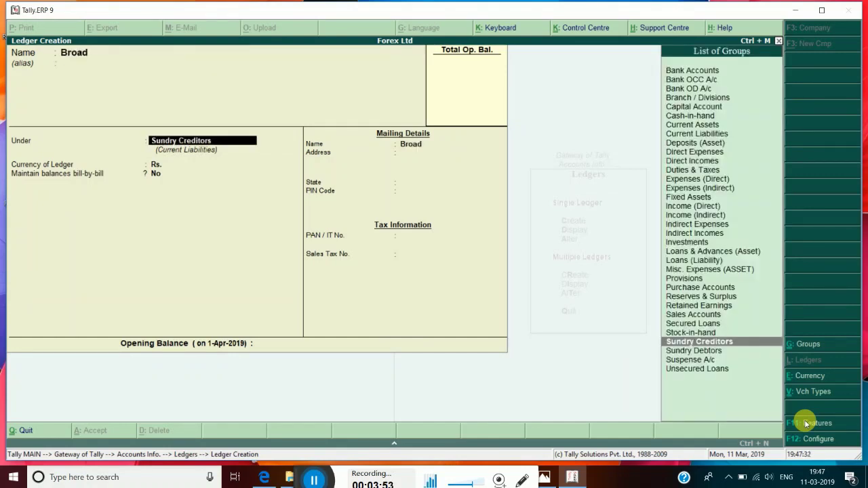
{"action": "key", "text": "Return"}
- Set the second creditor ledger's currency to £ and save it with the remaining details at their defaults
{"action": "key", "text": "BackSpace"}
{"action": "key", "text": "Down"}
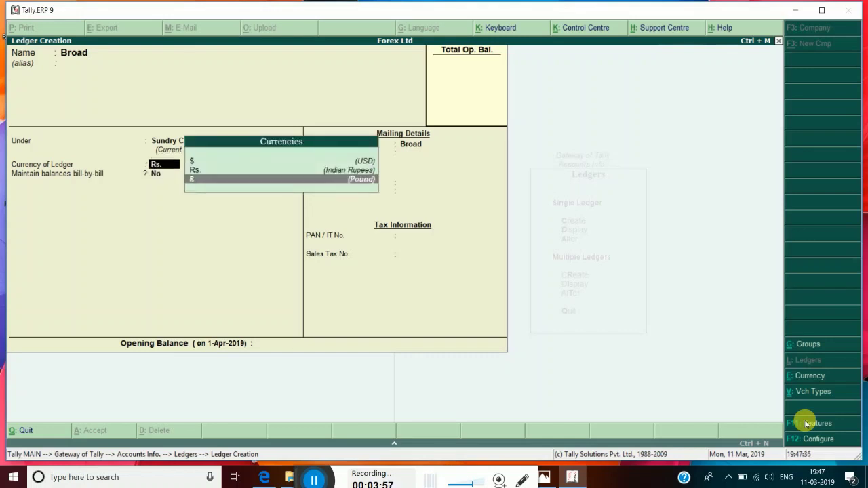
{"action": "key", "text": "Return"}
{"action": "key", "text": "Return"}
{"action": "key", "text": "Return"}
{"action": "key", "text": "Return"}
{"action": "key", "text": "Return"}
{"action": "key", "text": "Return"}
{"action": "key", "text": "Return"}
{"action": "key", "text": "Return"}
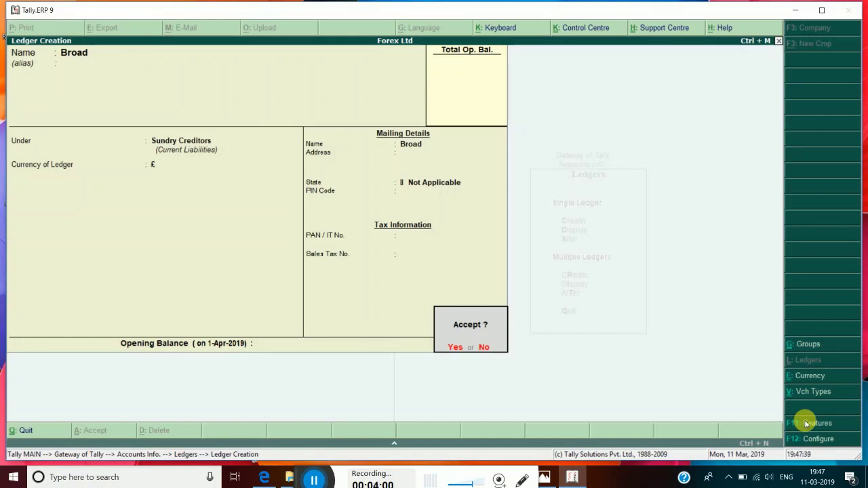
{"action": "key", "text": "Return"}
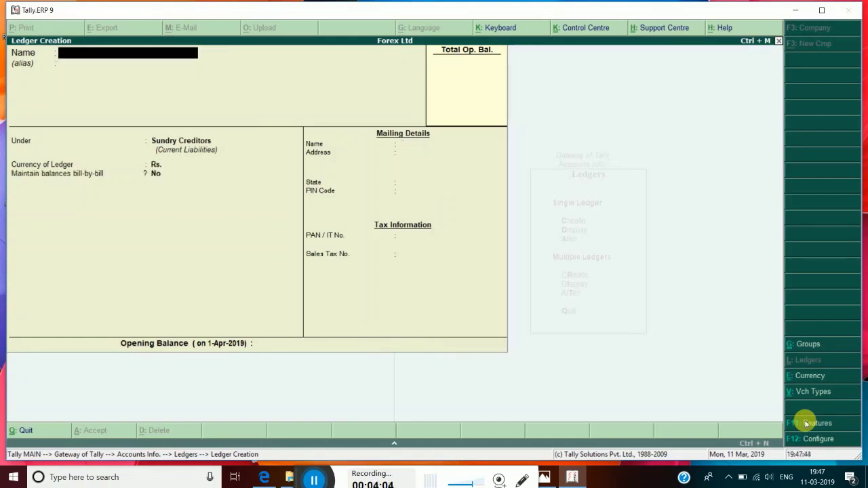
- Create a ledger named Forex Gain / Loss under Indirect Expenses in Rs., and return to the Gateway of Tally
{"action": "type", "text": "Forex Gain / Loss"}
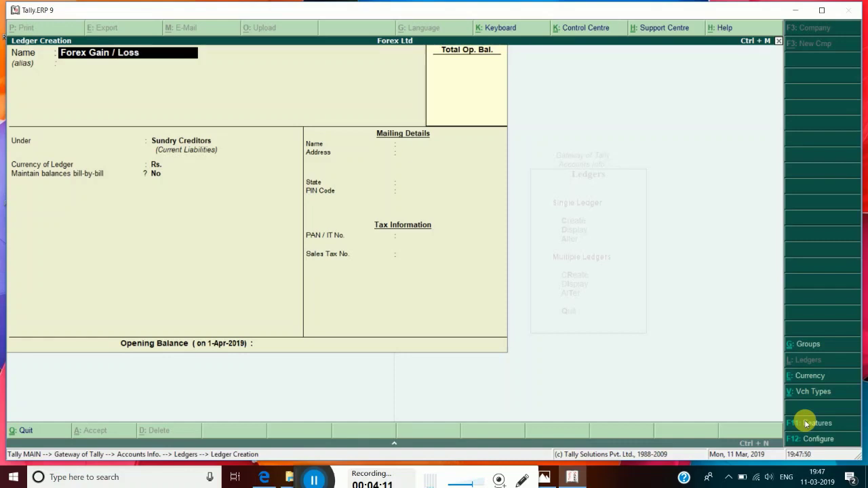
{"action": "key", "text": "Return"}
{"action": "key", "text": "Return"}
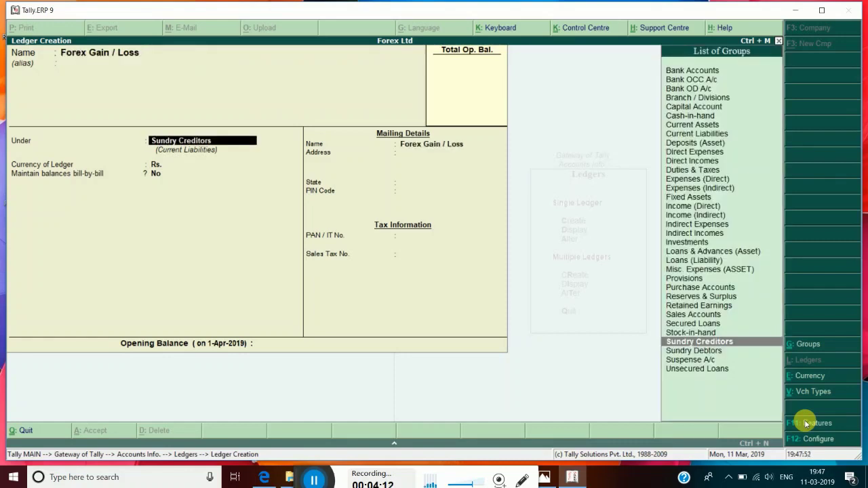
{"action": "type", "text": "In"}
{"action": "key", "text": "Down"}
{"action": "key", "text": "Down"}
{"action": "key", "text": "Return"}
{"action": "key", "text": "Return"}
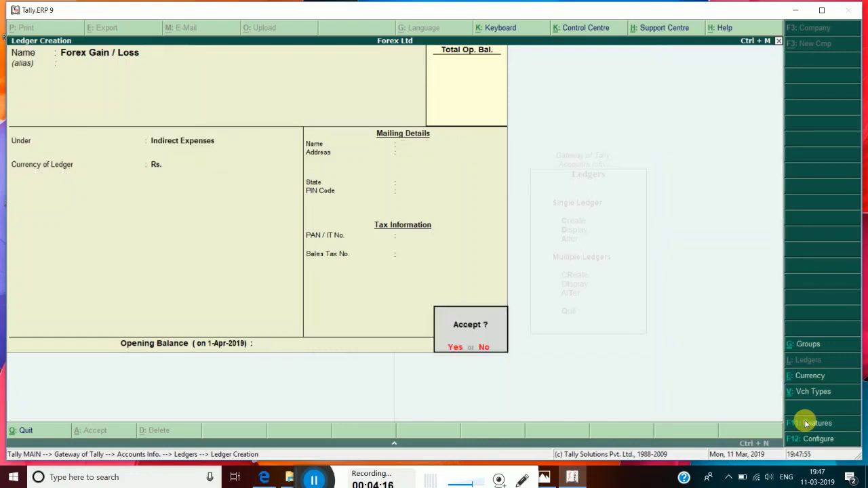
{"action": "key", "text": "Return"}
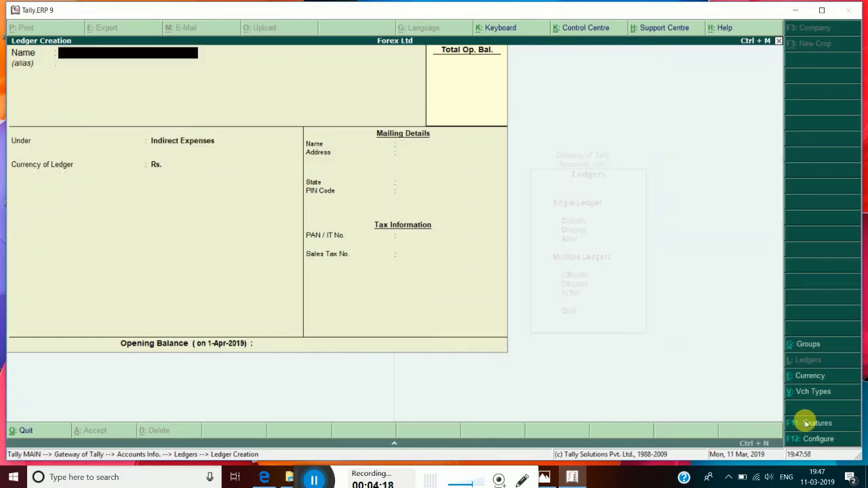
{"action": "key", "text": "Escape"}
{"action": "key", "text": "Escape"}
{"action": "key", "text": "Escape"}
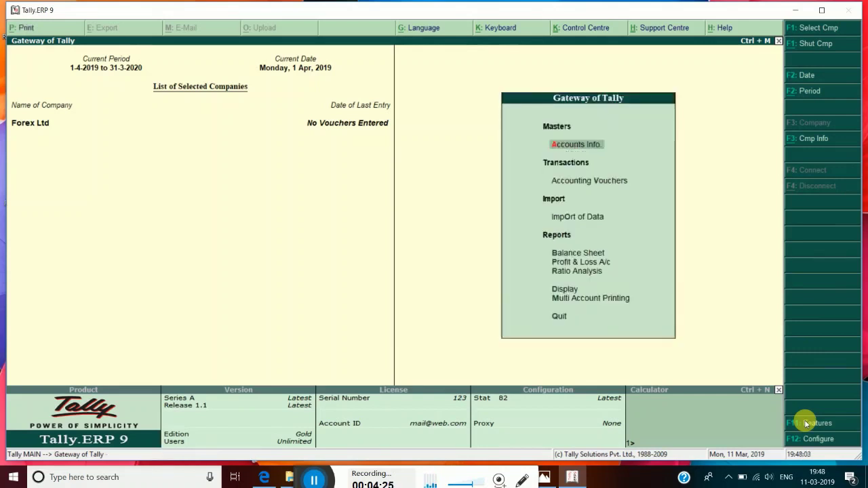
- Open the Journal voucher type for alteration from the accounts information
{"action": "key", "text": "Return"}
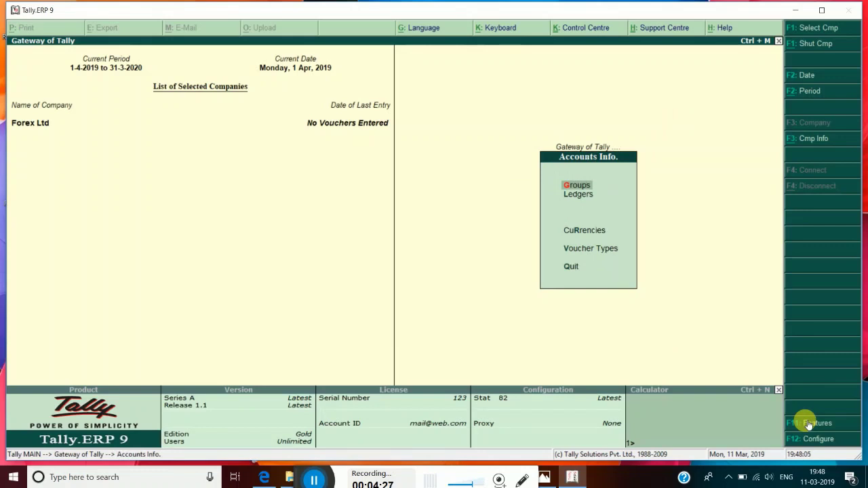
{"action": "key", "text": "v"}
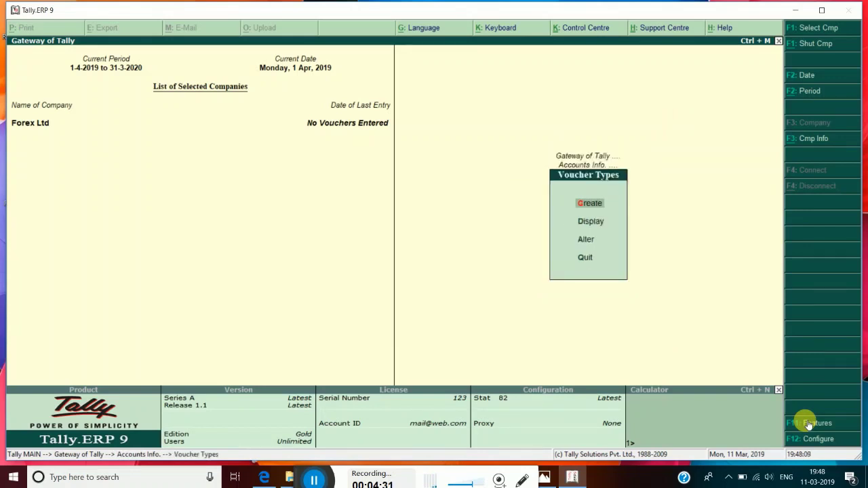
{"action": "key", "text": "Down"}
{"action": "key", "text": "Down"}
{"action": "key", "text": "Down"}
{"action": "key", "text": "Up"}
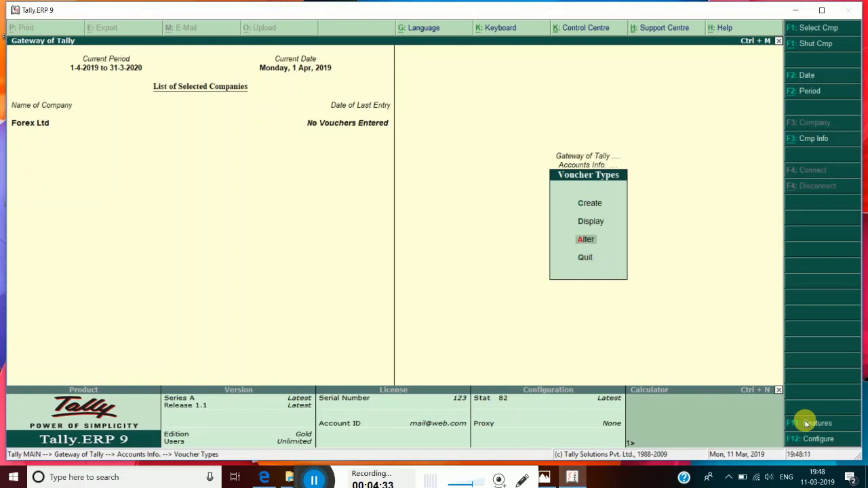
{"action": "key", "text": "Return"}
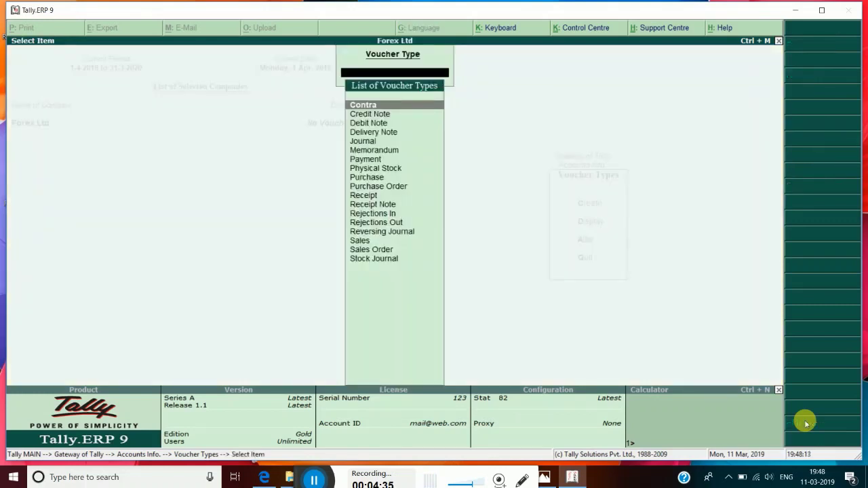
{"action": "key", "text": "Down"}
{"action": "key", "text": "Down"}
{"action": "key", "text": "Down"}
{"action": "key", "text": "Down"}
{"action": "key", "text": "Down"}
{"action": "key", "text": "Down"}
{"action": "key", "text": "Down"}
{"action": "key", "text": "Down"}
{"action": "key", "text": "Down"}
{"action": "key", "text": "Down"}
{"action": "key", "text": "Up"}
{"action": "key", "text": "Up"}
{"action": "key", "text": "Up"}
{"action": "key", "text": "Up"}
{"action": "key", "text": "Up"}
{"action": "key", "text": "Up"}
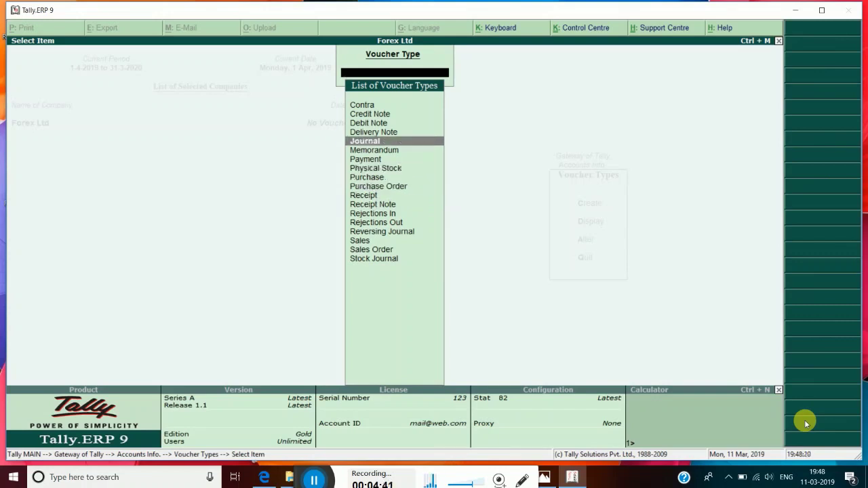
{"action": "key", "text": "Return"}
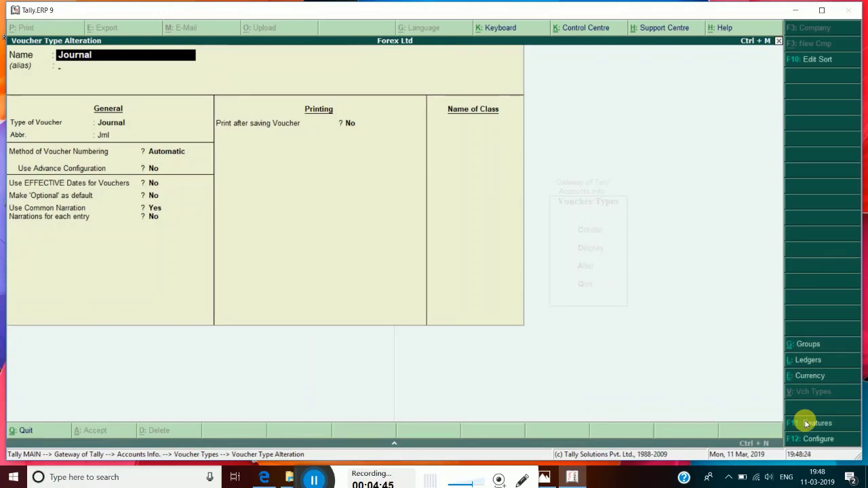
- Add a class named Forex Gain / Loss to the Journal voucher type and enable its use for Forex Gain/Loss Adjustments
{"action": "key", "text": "Return"}
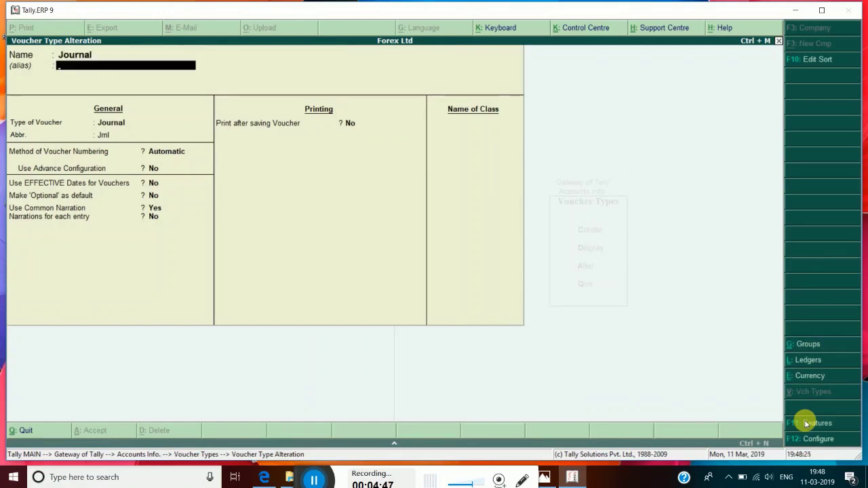
{"action": "key", "text": "Return"}
{"action": "key", "text": "Return"}
{"action": "key", "text": "Return"}
{"action": "key", "text": "Return"}
{"action": "key", "text": "Return"}
{"action": "key", "text": "Return"}
{"action": "key", "text": "Return"}
{"action": "key", "text": "Return"}
{"action": "key", "text": "Return"}
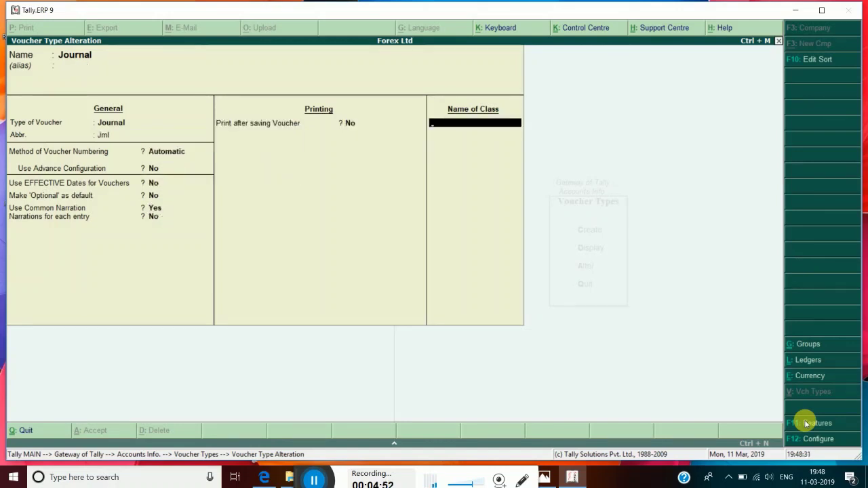
{"action": "type", "text": "Forex Gain / Loss"}
{"action": "key", "text": "Return"}
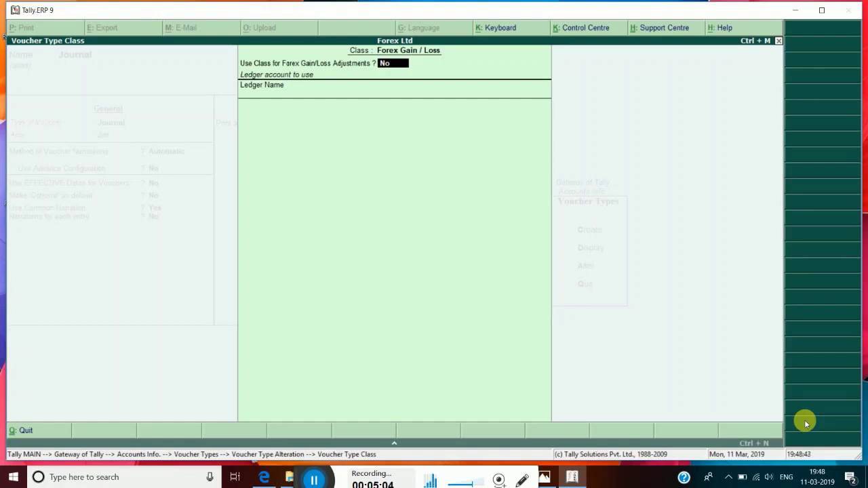
{"action": "type", "text": "ye"}
{"action": "key", "text": "Return"}
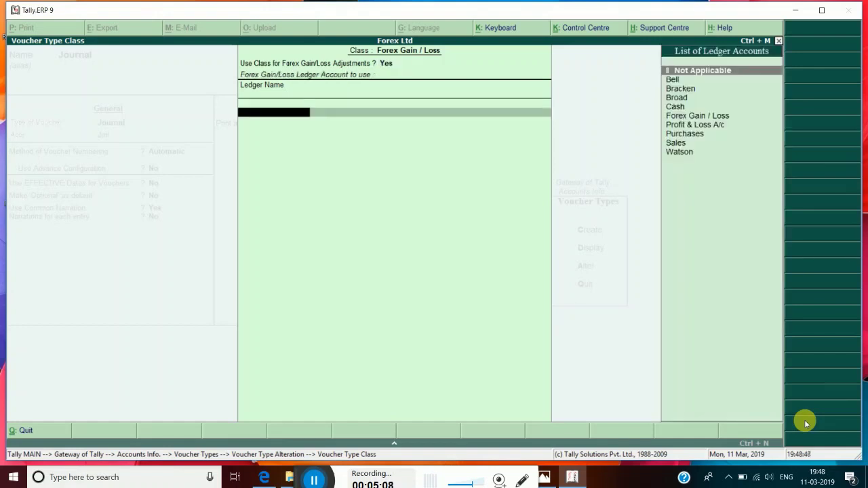
- Assign the Forex Gain / Loss ledger to the Journal voucher class and save the class
{"action": "key", "text": "Down"}
{"action": "key", "text": "Down"}
{"action": "key", "text": "Down"}
{"action": "key", "text": "Down"}
{"action": "key", "text": "Down"}
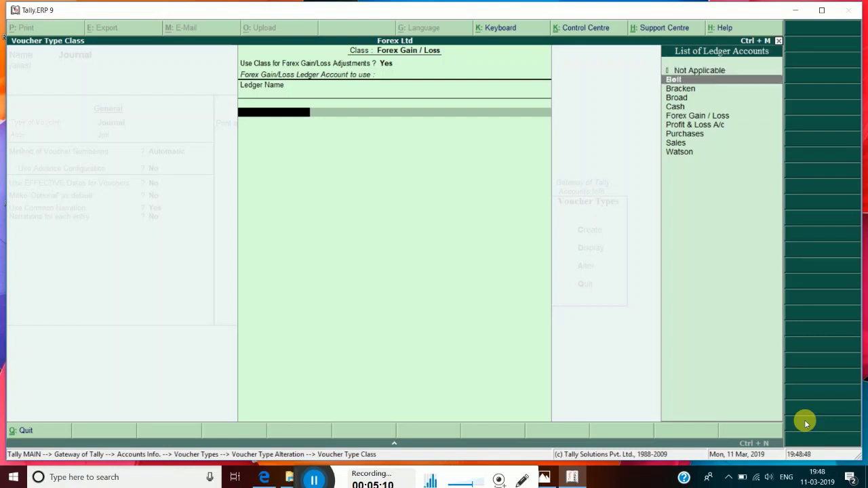
{"action": "key", "text": "Return"}
{"action": "key", "text": "ctrl+a"}
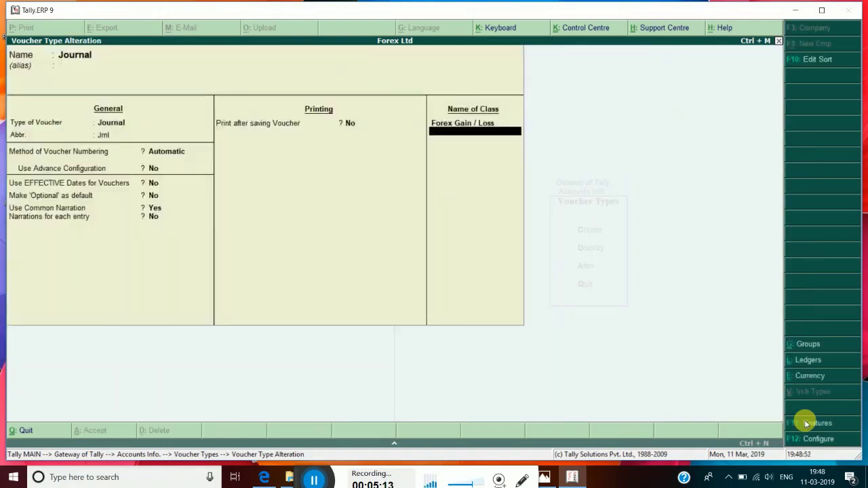
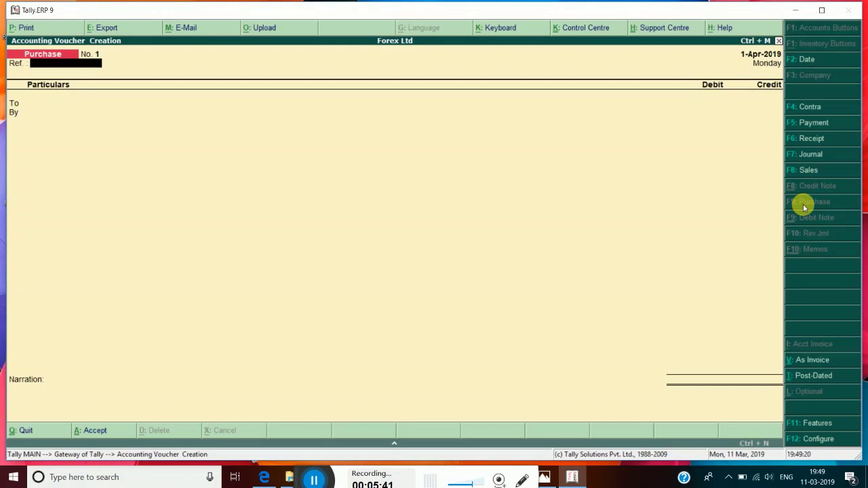
- Switch the purchase voucher to invoice mode with reference 1, the first listed party account, blank supplier details and the Purchases ledger
{"action": "left_click", "coordinate": [811, 360]}
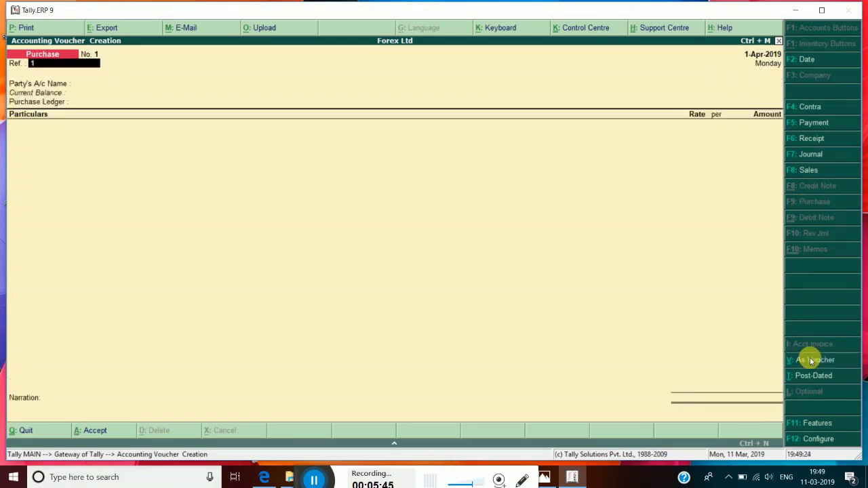
{"action": "key", "text": "Return"}
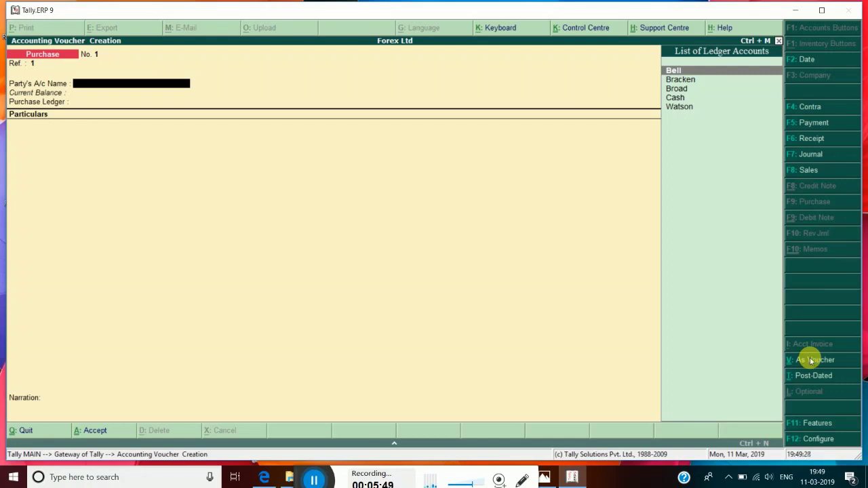
{"action": "key", "text": "Down"}
{"action": "key", "text": "Down"}
{"action": "key", "text": "Down"}
{"action": "key", "text": "Up"}
{"action": "key", "text": "Up"}
{"action": "key", "text": "Up"}
{"action": "key", "text": "Return"}
{"action": "key", "text": "Return"}
{"action": "key", "text": "Return"}
{"action": "key", "text": "Return"}
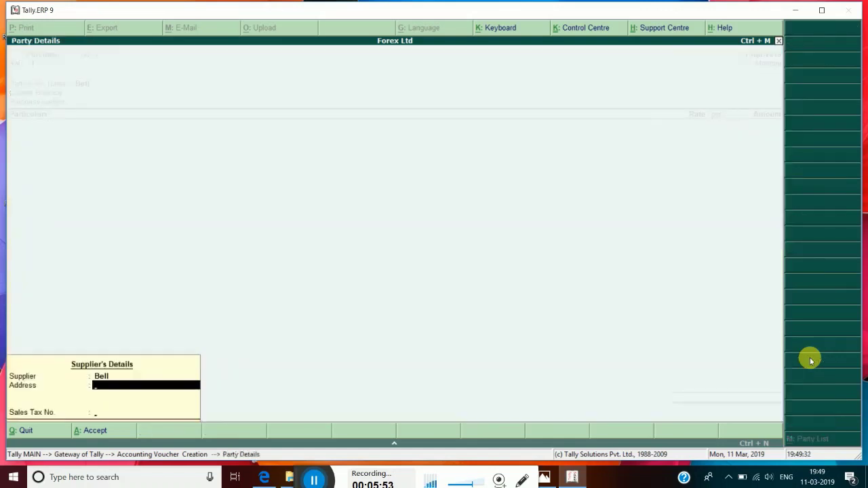
{"action": "key", "text": "Return"}
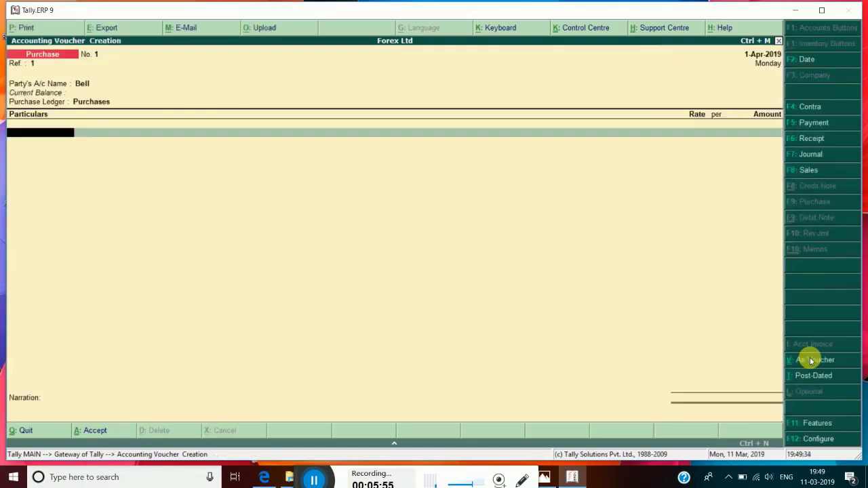
- Add a Purchases line of £15,000 to the purchase voucher
{"action": "type", "text": "P"}
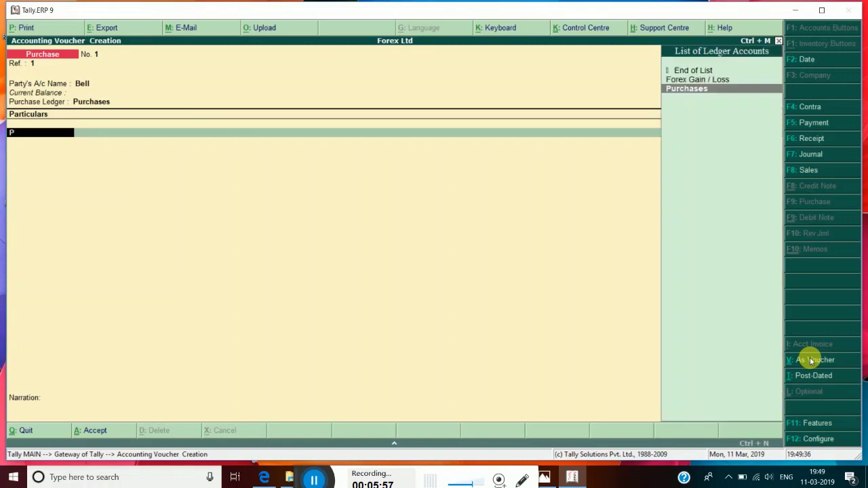
{"action": "key", "text": "Return"}
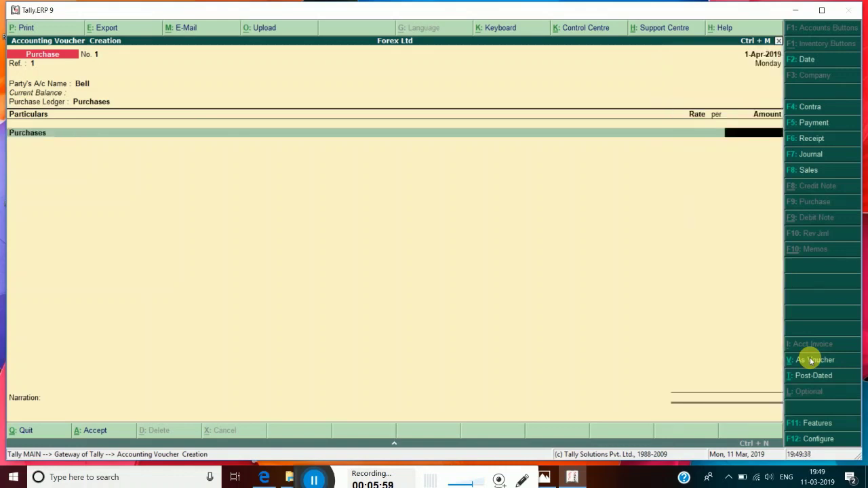
{"action": "type", "text": "15000"}
{"action": "type", "text": "£"}
{"action": "key", "text": "Return"}
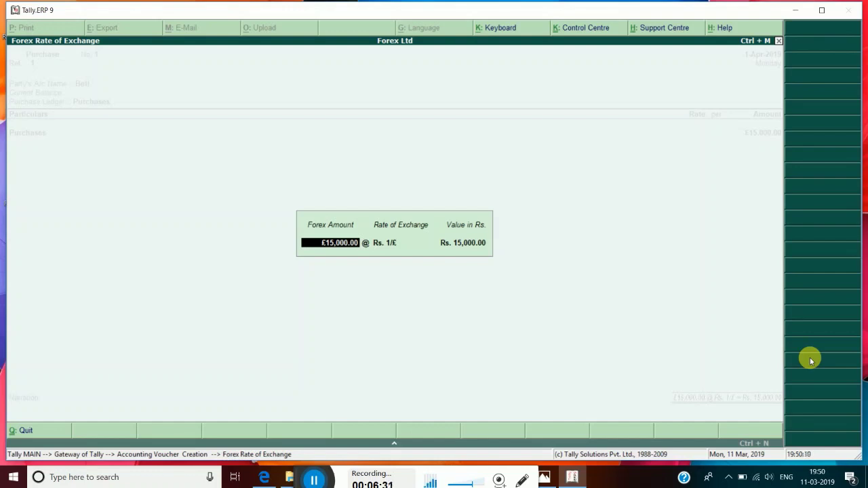
- Set the exchange rate to Rs. 91/£ and save the purchase voucher without a narration
{"action": "key", "text": "Return"}
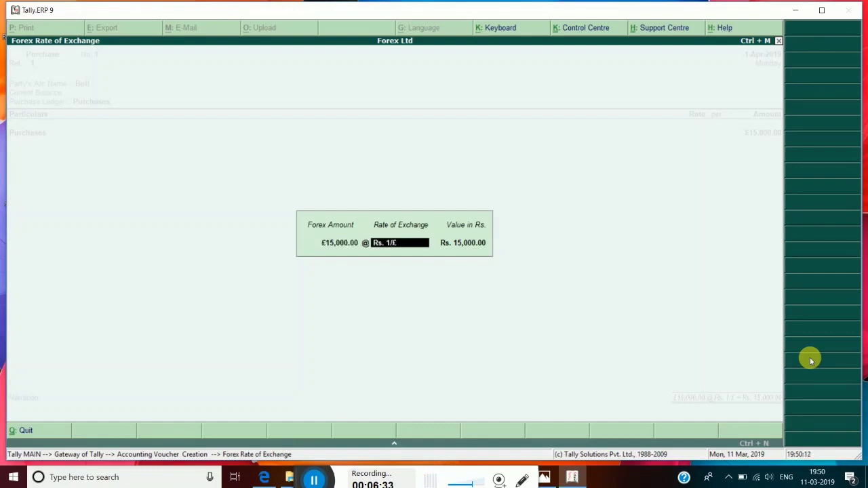
{"action": "type", "text": "91"}
{"action": "key", "text": "Return"}
{"action": "key", "text": "Return"}
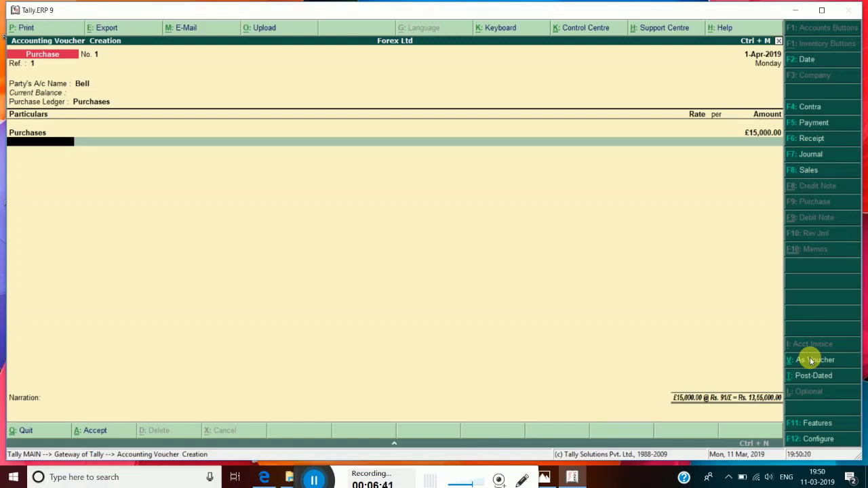
{"action": "key", "text": "Return"}
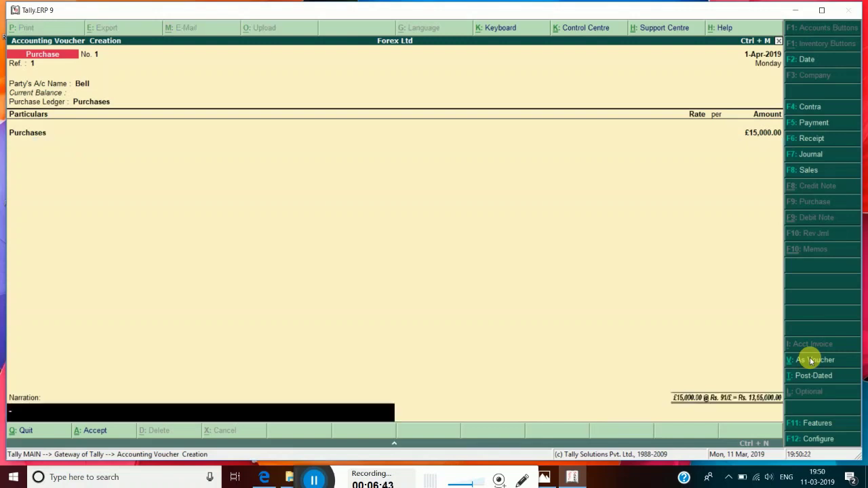
{"action": "key", "text": "Return"}
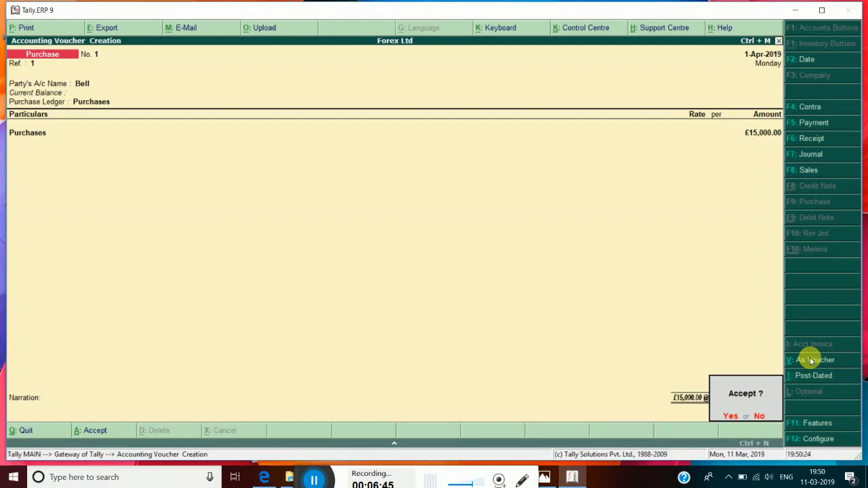
{"action": "key", "text": "Return"}
- Start the second purchase voucher with reference 002, the third listed party account and the Purchases ledger
{"action": "type", "text": "002"}
{"action": "key", "text": "Return"}
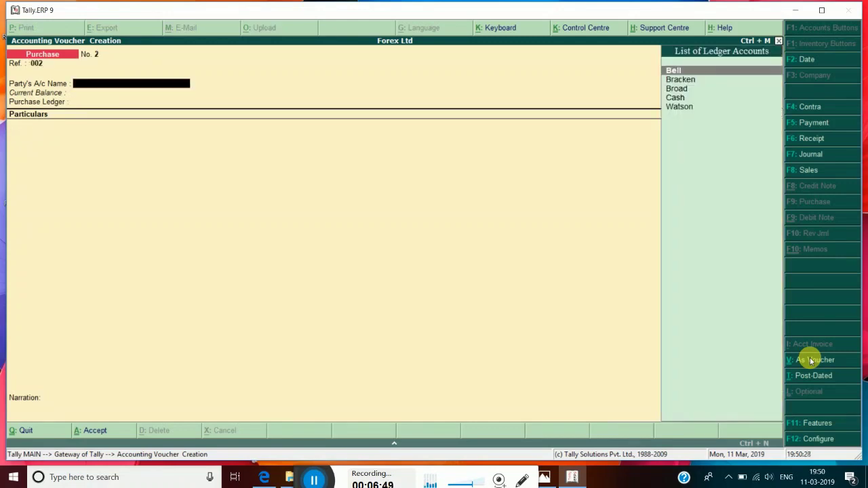
{"action": "key", "text": "Down"}
{"action": "key", "text": "Down"}
{"action": "key", "text": "Down"}
{"action": "key", "text": "Down"}
{"action": "key", "text": "Up"}
{"action": "key", "text": "Up"}
{"action": "key", "text": "Return"}
{"action": "key", "text": "Return"}
{"action": "key", "text": "Return"}
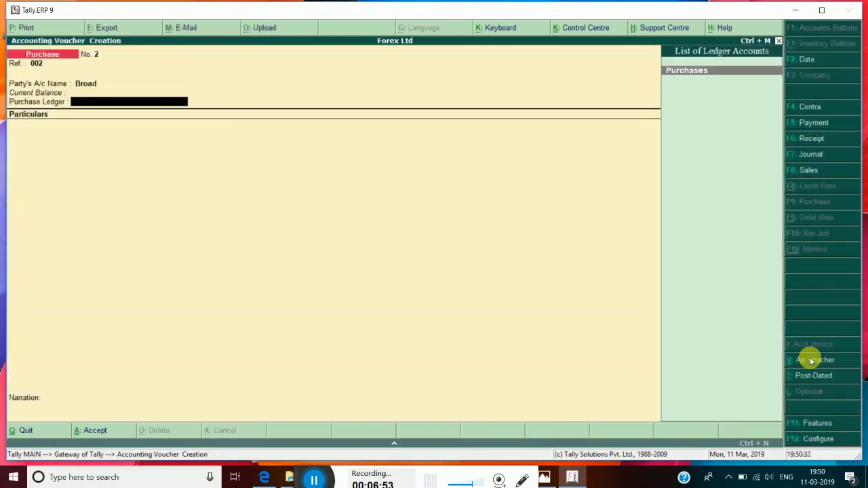
{"action": "key", "text": "Return"}
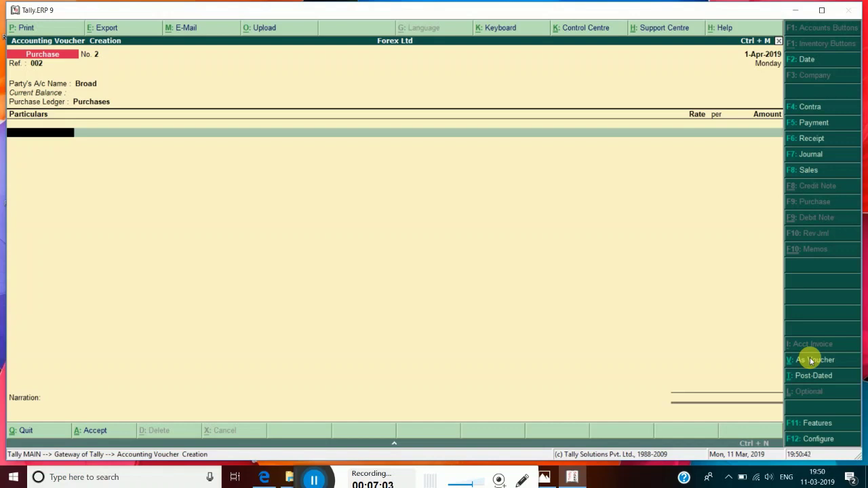
- Add a Purchases line of £10,000 at an exchange rate of Rs. 92/£
{"action": "type", "text": "pu"}
{"action": "key", "text": "Return"}
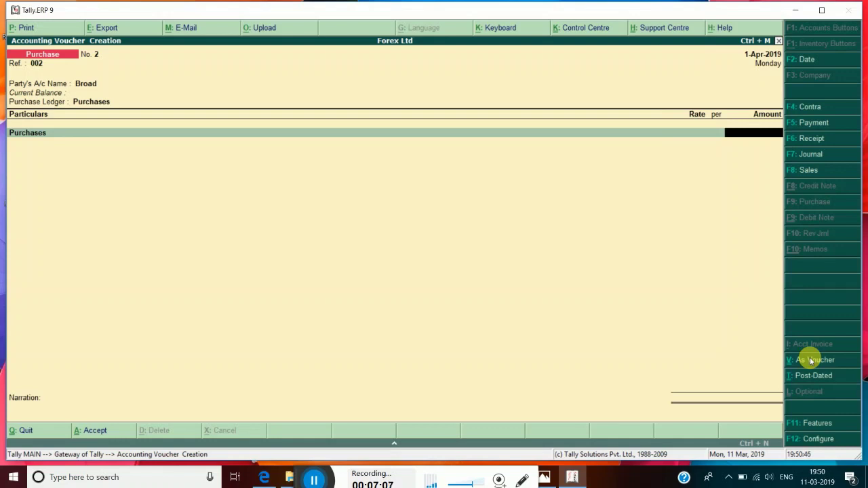
{"action": "type", "text": "$"}
{"action": "type", "text": "1000"}
{"action": "type", "text": "0"}
{"action": "key", "text": "Return"}
{"action": "key", "text": "Return"}
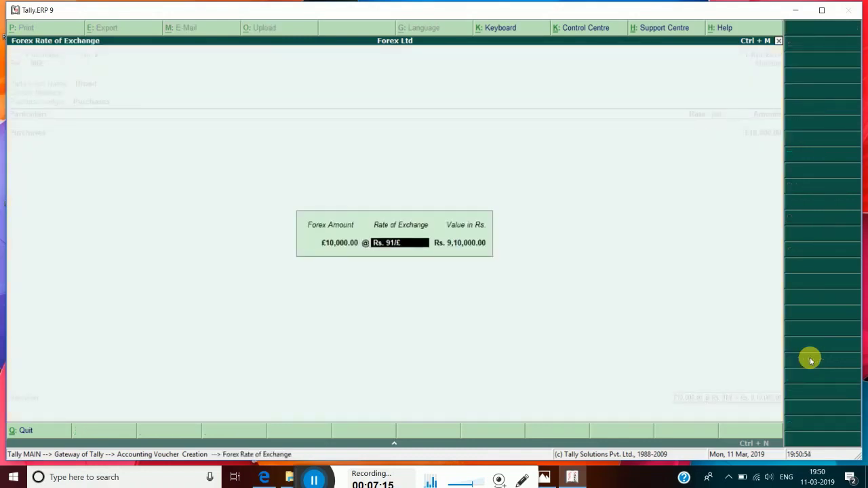
{"action": "type", "text": "92"}
{"action": "key", "text": "Return"}
{"action": "key", "text": "Return"}
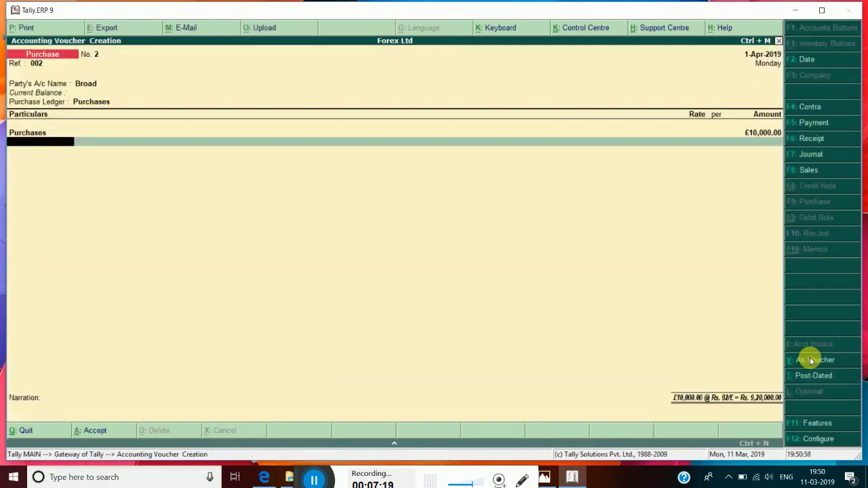
- Set the second purchase voucher's date to 2-Apr-2019 and save it without a narration
{"action": "key", "text": "XF86MonBrightnessUp"}
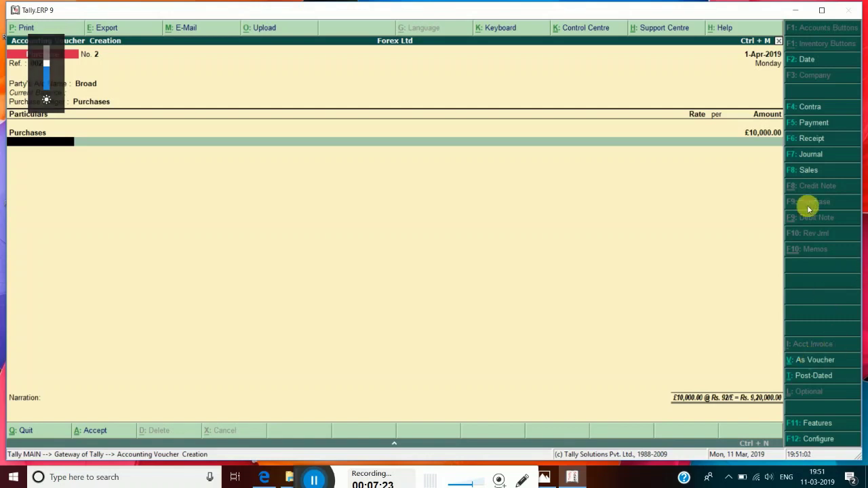
{"action": "left_click", "coordinate": [803, 61]}
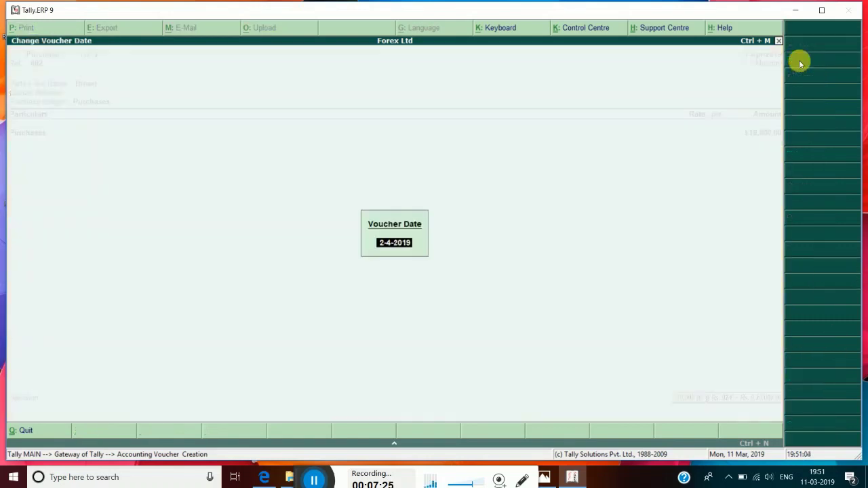
{"action": "type", "text": "2-4"}
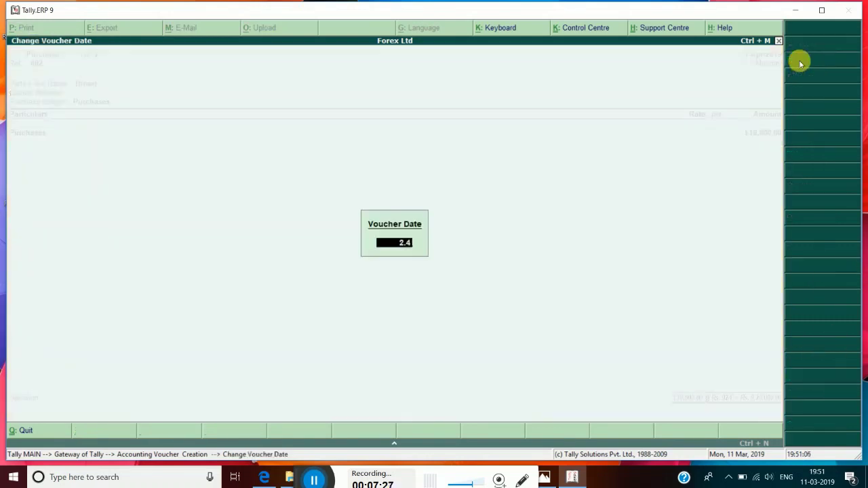
{"action": "key", "text": "Return"}
{"action": "key", "text": "Return"}
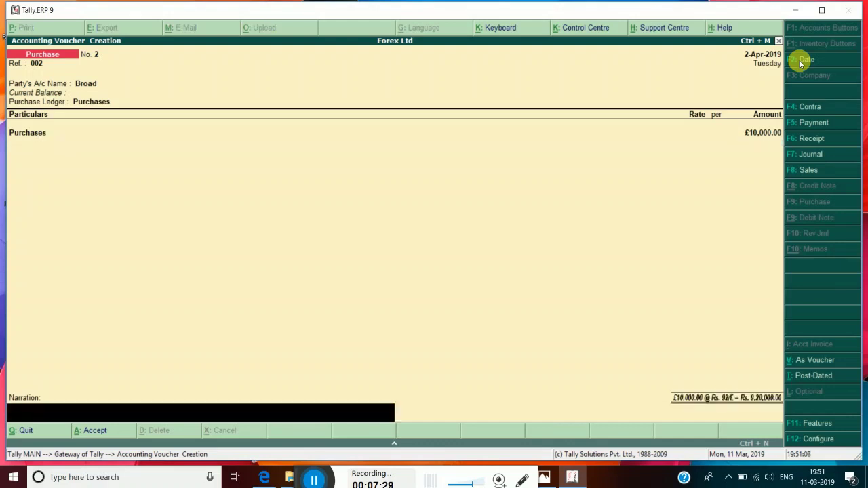
{"action": "key", "text": "Return"}
{"action": "key", "text": "Return"}
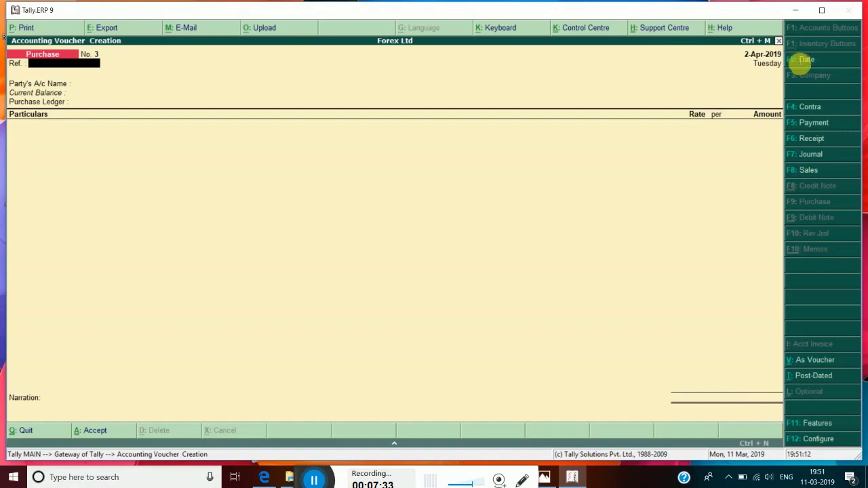
- Start a sales voucher with reference 001, the last listed party account, blank despatch details and the Sales ledger
{"action": "left_click", "coordinate": [808, 172]}
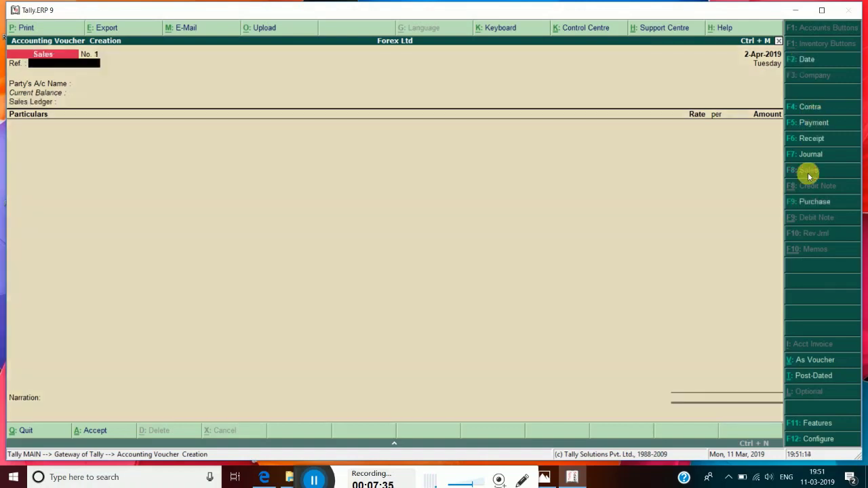
{"action": "type", "text": "001"}
{"action": "key", "text": "Return"}
{"action": "key", "text": "Down"}
{"action": "key", "text": "Down"}
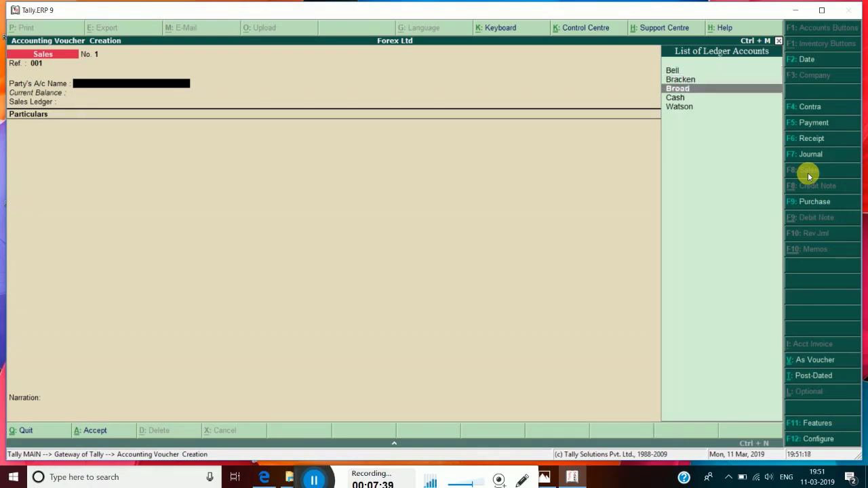
{"action": "key", "text": "Down"}
{"action": "key", "text": "Down"}
{"action": "key", "text": "Return"}
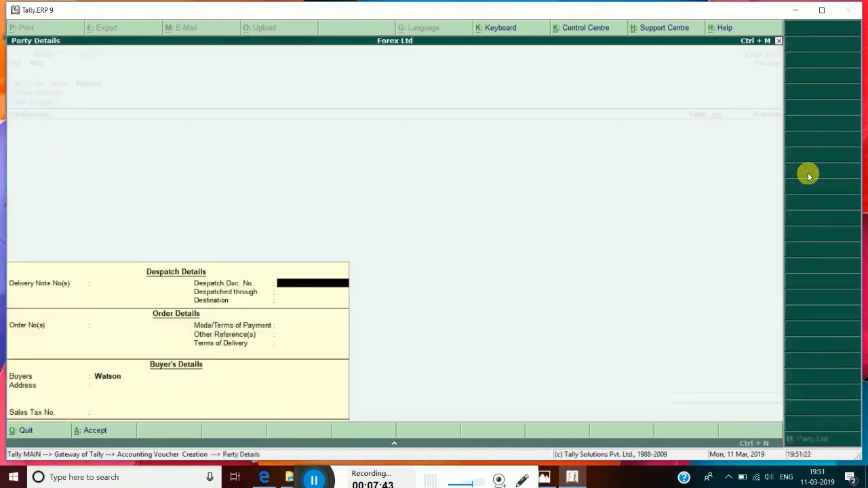
{"action": "key", "text": "ctrl+a"}
{"action": "key", "text": "Return"}
- Add a Sales line of $10,000 to the sales voucher
{"action": "type", "text": "sa"}
{"action": "key", "text": "Return"}
{"action": "type", "text": "10000"}
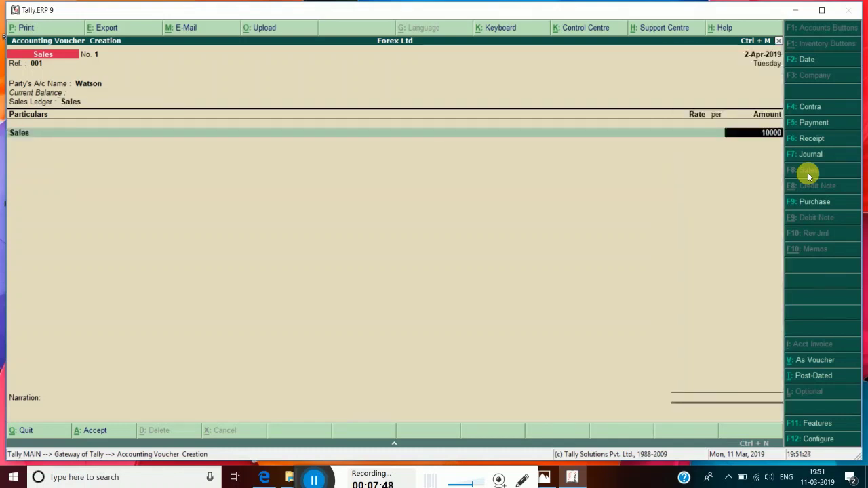
{"action": "key", "text": "Return"}
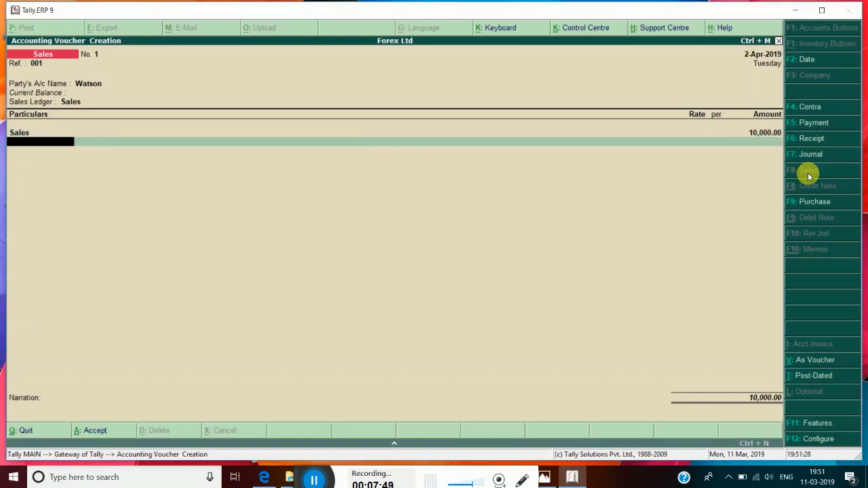
{"action": "key", "text": "BackSpace"}
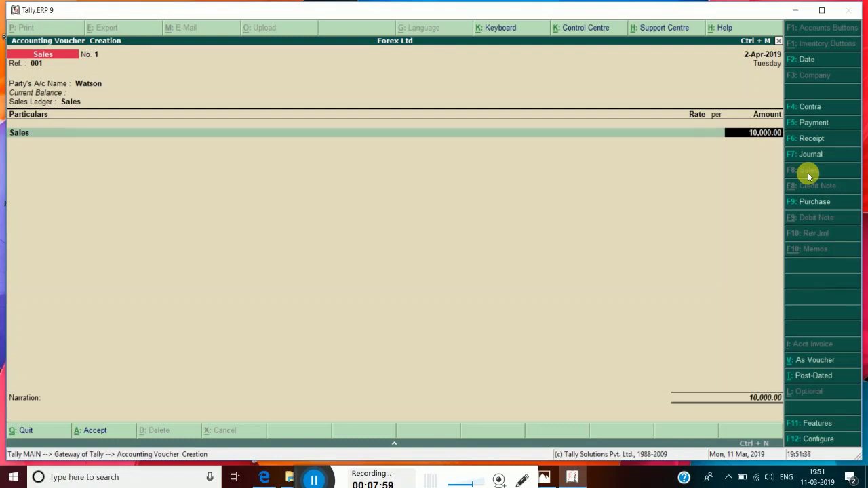
{"action": "type", "text": "$"}
{"action": "key", "text": "Delete"}
{"action": "key", "text": "Return"}
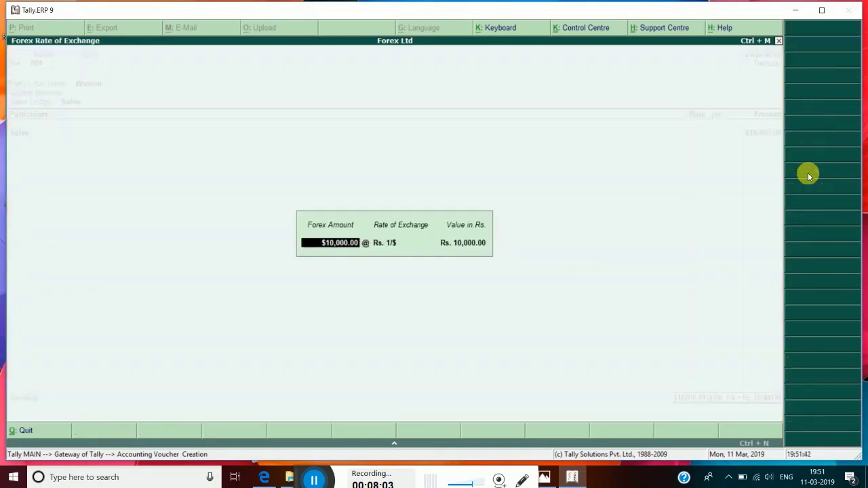
- Set the exchange rate to Rs. 69/$ and save the sales voucher without a narration
{"action": "key", "text": "Return"}
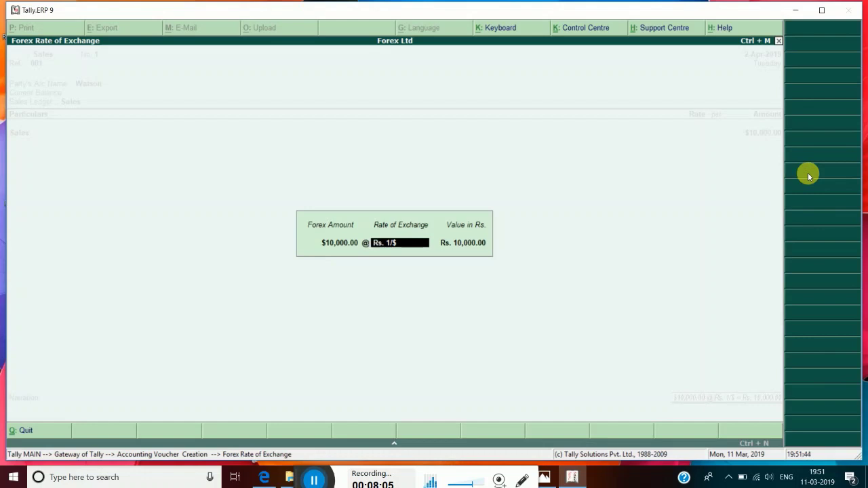
{"action": "type", "text": "69"}
{"action": "key", "text": "Return"}
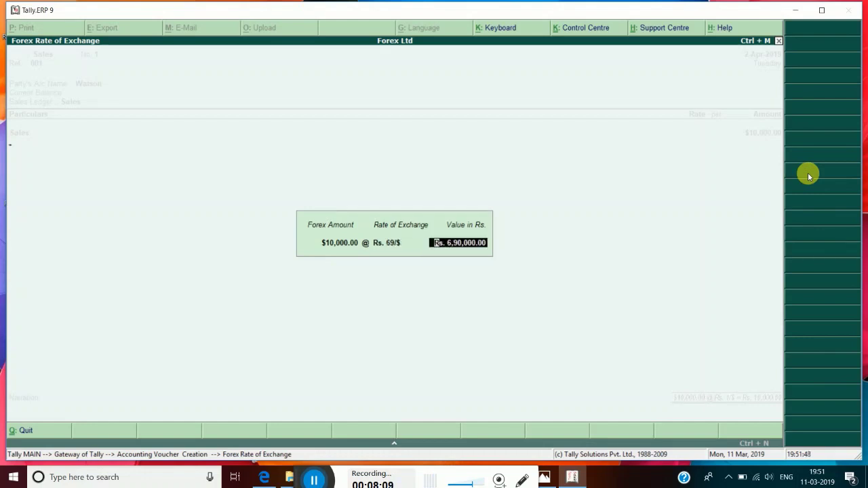
{"action": "key", "text": "Return"}
{"action": "key", "text": "Return"}
{"action": "key", "text": "Return"}
{"action": "key", "text": "Return"}
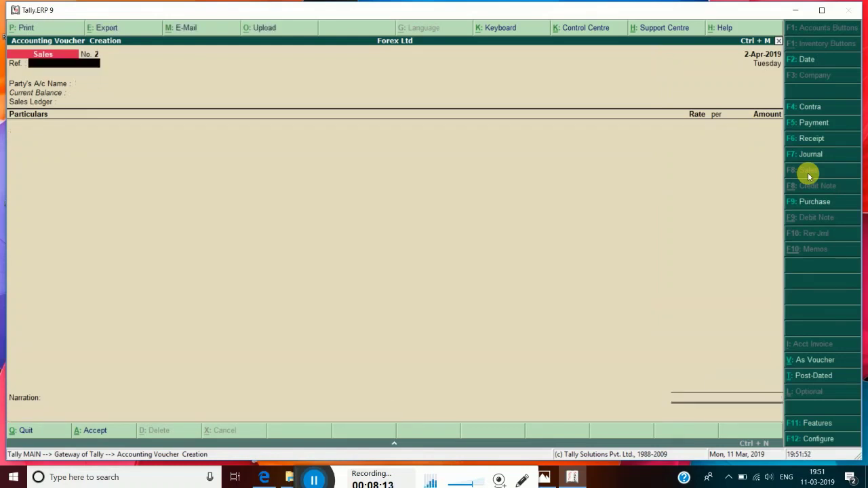
- Set the second sales voucher's date to 3-Apr-2019 and leave its reference blank
{"action": "left_click", "coordinate": [807, 59]}
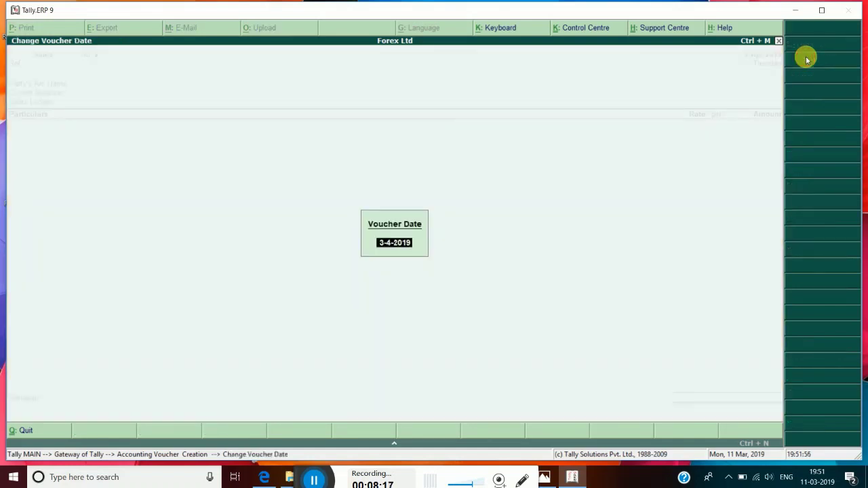
{"action": "key", "text": "Return"}
{"action": "key", "text": "Return"}
{"action": "key", "text": "Return"}
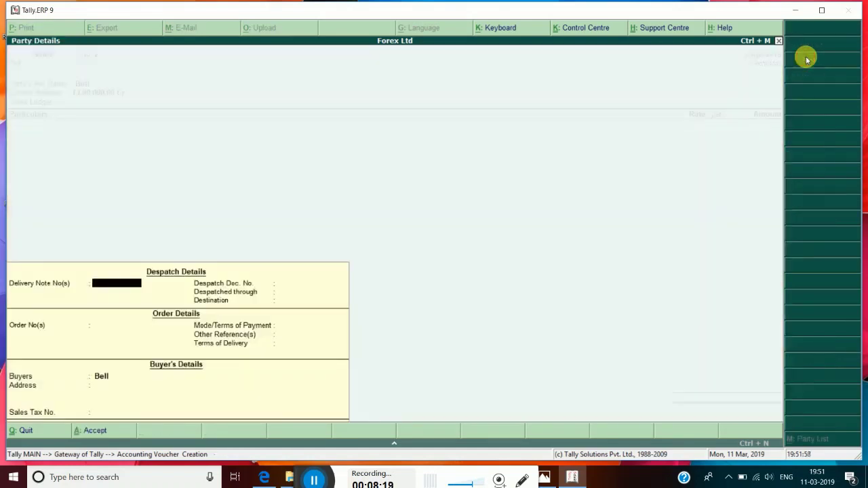
{"action": "key", "text": "ctrl+a"}
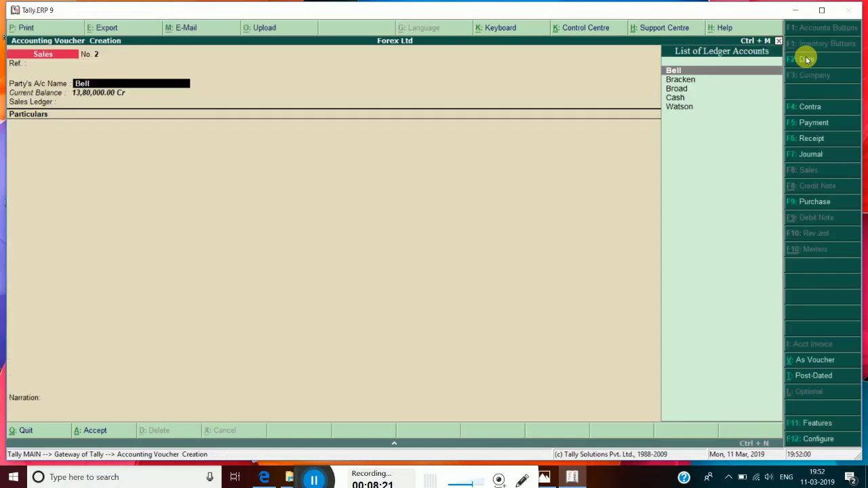
- Choose the second listed party account for the sales voucher, with blank despatch details and the Sales ledger
{"action": "key", "text": "Down"}
{"action": "key", "text": "Down"}
{"action": "key", "text": "Down"}
{"action": "key", "text": "Up"}
{"action": "key", "text": "Up"}
{"action": "key", "text": "Return"}
{"action": "key", "text": "Return"}
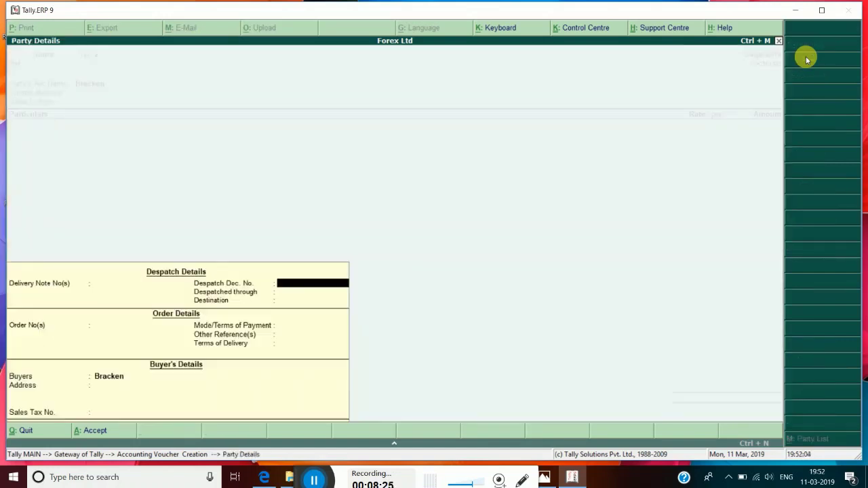
{"action": "key", "text": "ctrl+a"}
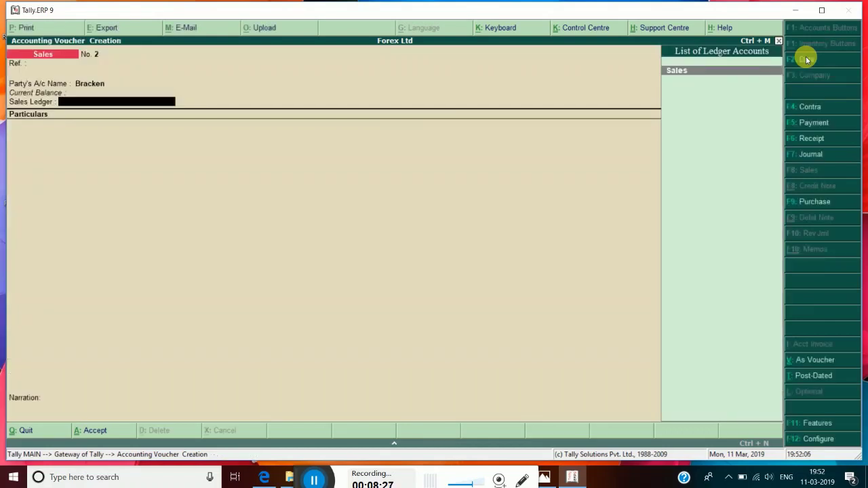
{"action": "key", "text": "Return"}
{"action": "key", "text": "Return"}
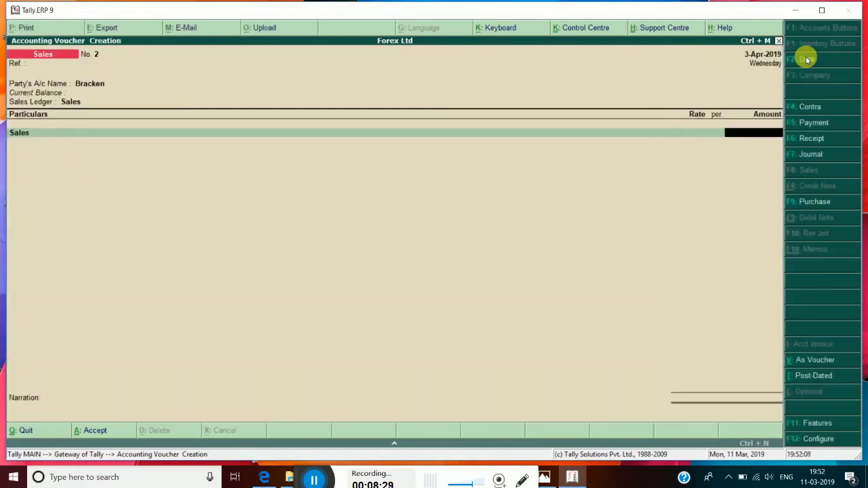
- Enter $20,000 as the amount of the voucher's Sales line
{"action": "type", "text": "1000"}
{"action": "type", "text": "0"}
{"action": "key", "text": "BackSpace"}
{"action": "key", "text": "BackSpace"}
{"action": "key", "text": "BackSpace"}
{"action": "key", "text": "BackSpace"}
{"action": "key", "text": "BackSpace"}
{"action": "type", "text": "20000"}
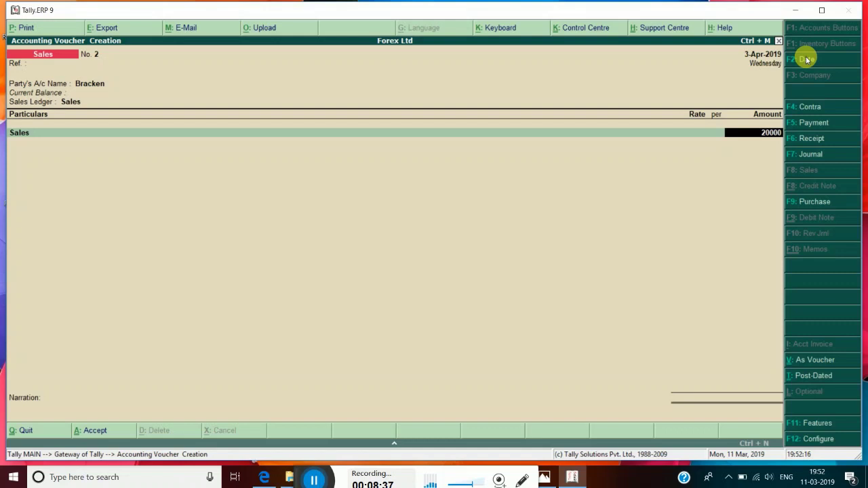
{"action": "type", "text": "$"}
{"action": "key", "text": "Return"}
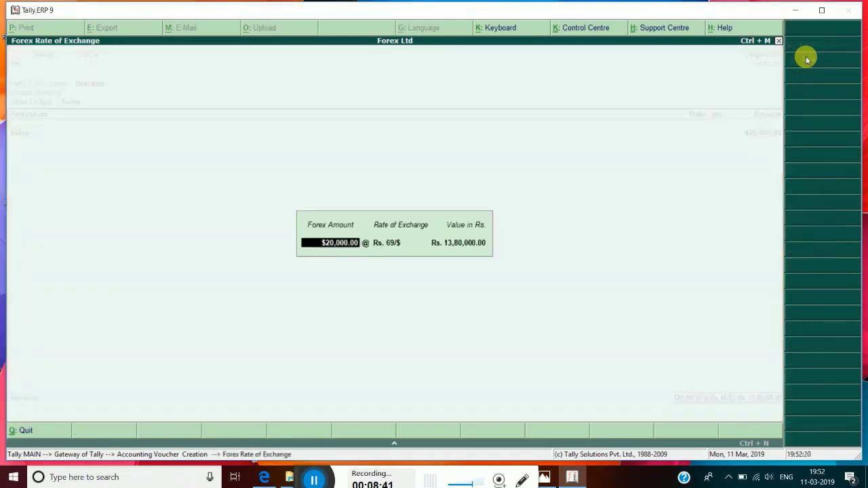
- Set the exchange rate to Rs. 70/$ and save the sales voucher without a narration
{"action": "key", "text": "Return"}
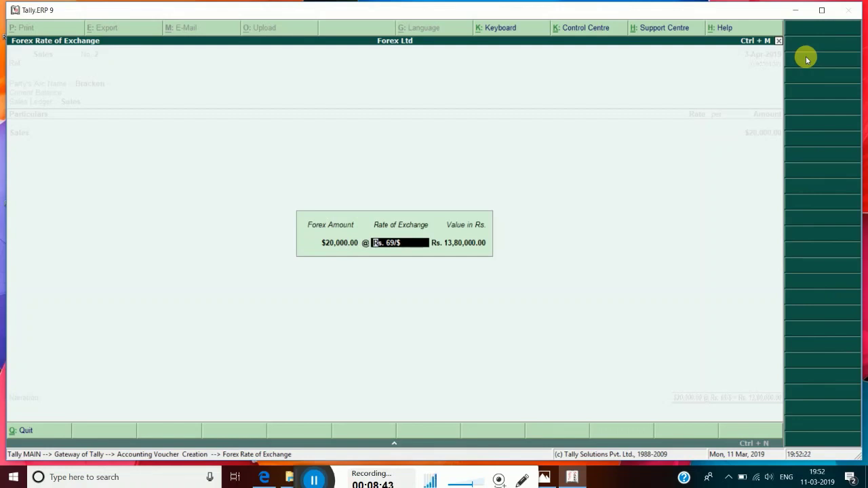
{"action": "key", "text": "BackSpace"}
{"action": "type", "text": "70"}
{"action": "key", "text": "Return"}
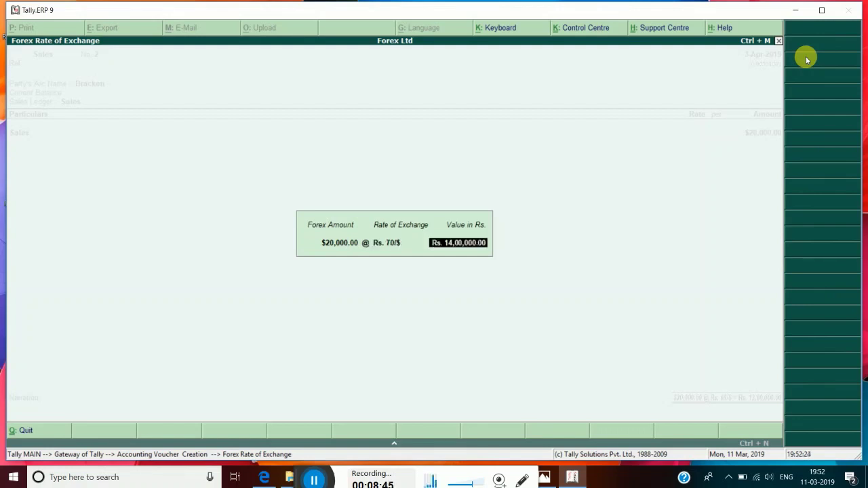
{"action": "key", "text": "Return"}
{"action": "key", "text": "Return"}
{"action": "key", "text": "Return"}
{"action": "key", "text": "Return"}
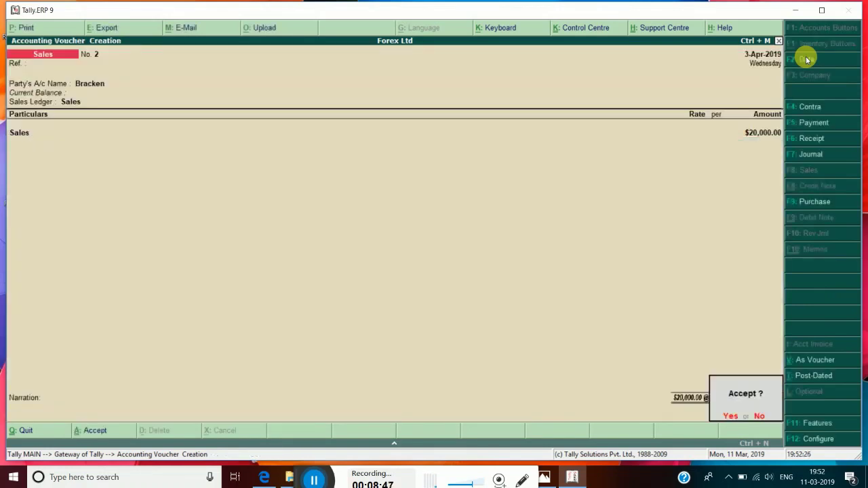
{"action": "key", "text": "Return"}
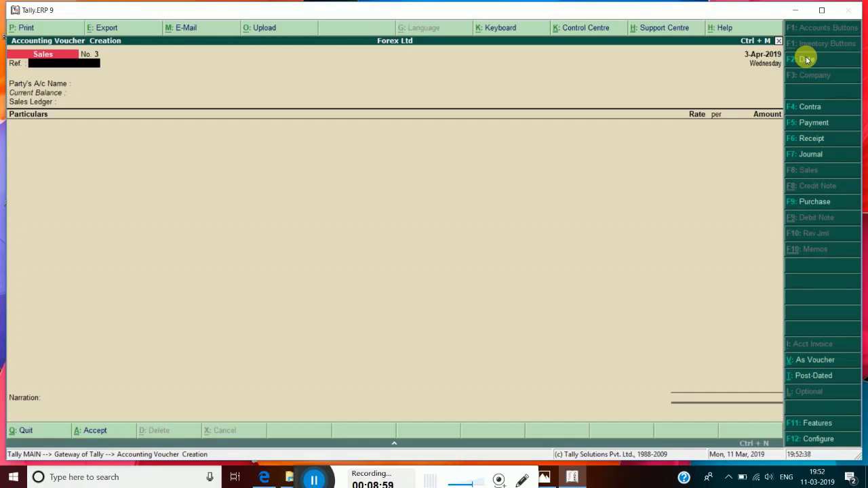
- Start a payment voucher from the Cash account to the first listed party account
{"action": "left_click", "coordinate": [804, 124]}
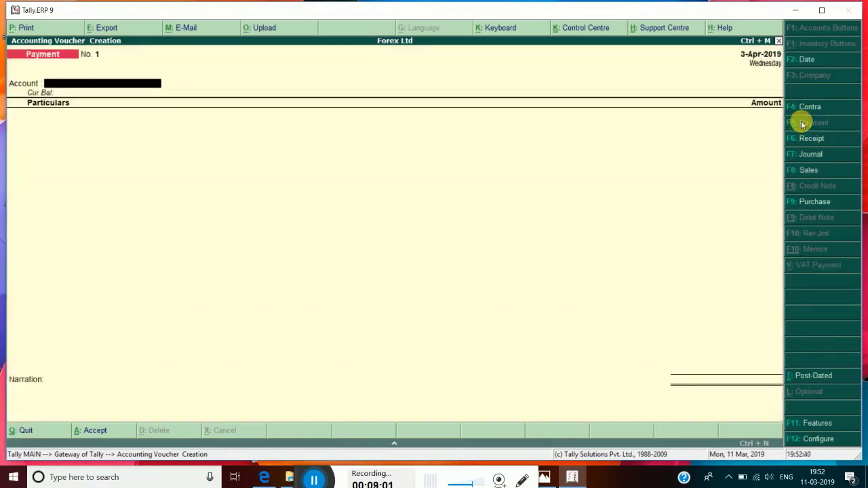
{"action": "key", "text": "Return"}
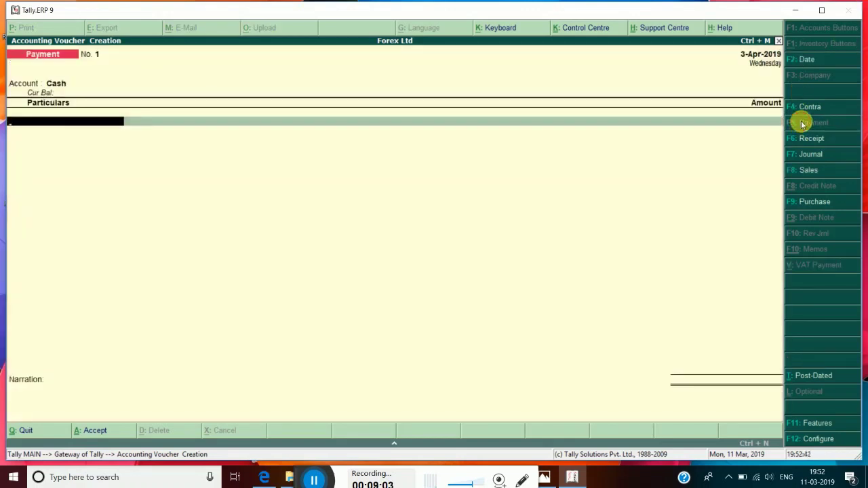
{"action": "type", "text": "Be"}
{"action": "key", "text": "Return"}
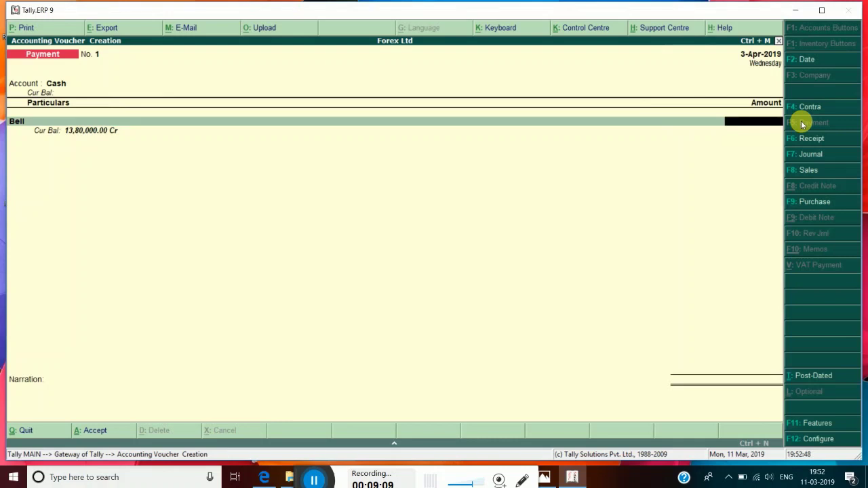
- Enter £15,000 as the payment amount for the party account
{"action": "type", "text": "15000"}
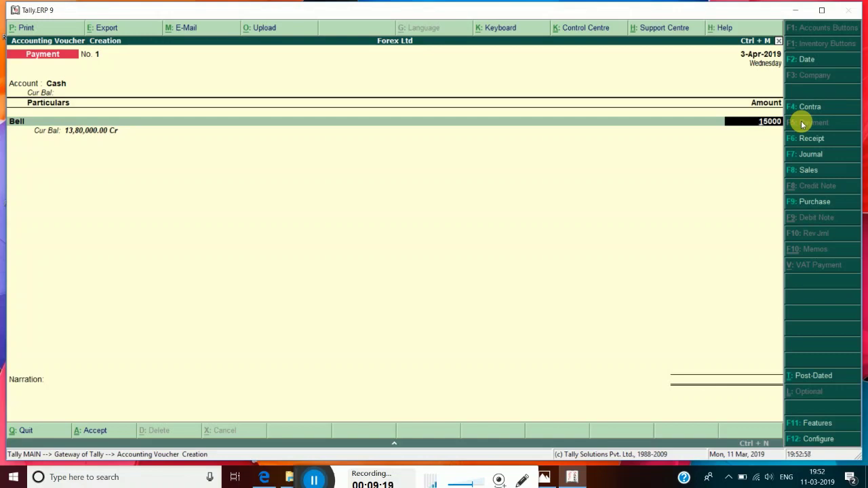
{"action": "key", "text": "BackSpace"}
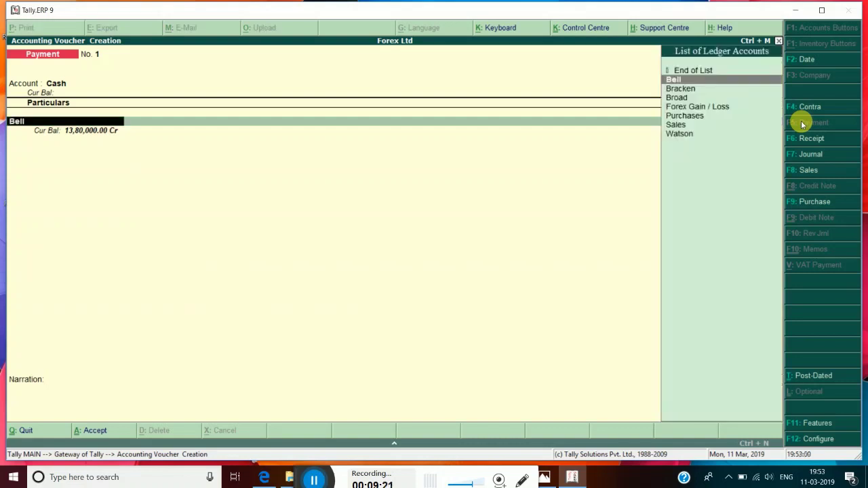
{"action": "key", "text": "Return"}
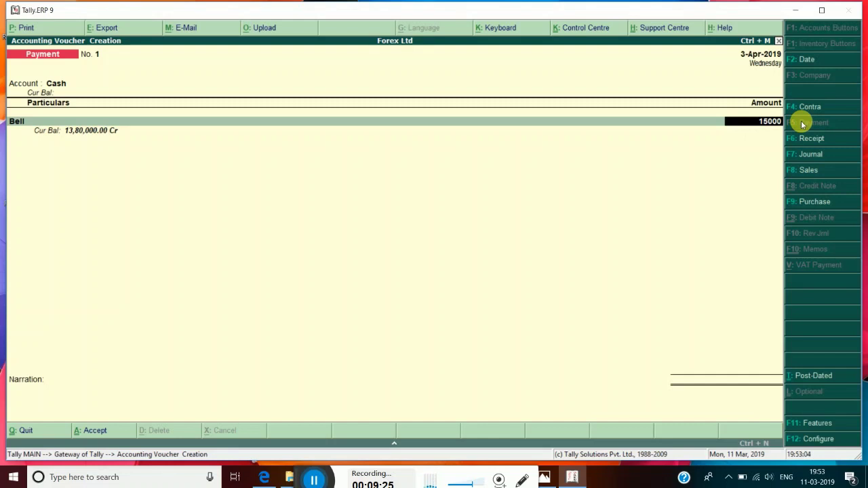
{"action": "type", "text": "£15,000"}
{"action": "key", "text": "Return"}
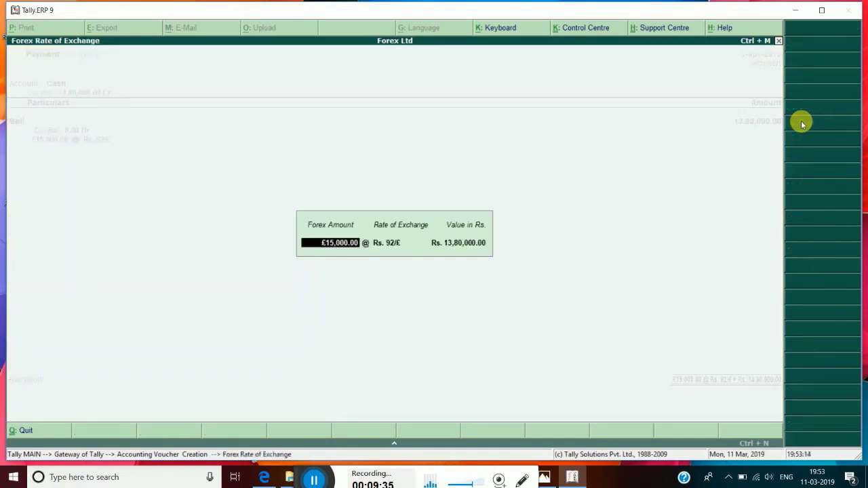
- Set the payment's exchange rate to Rs. 88/£ and save the voucher without a narration
{"action": "key", "text": "Return"}
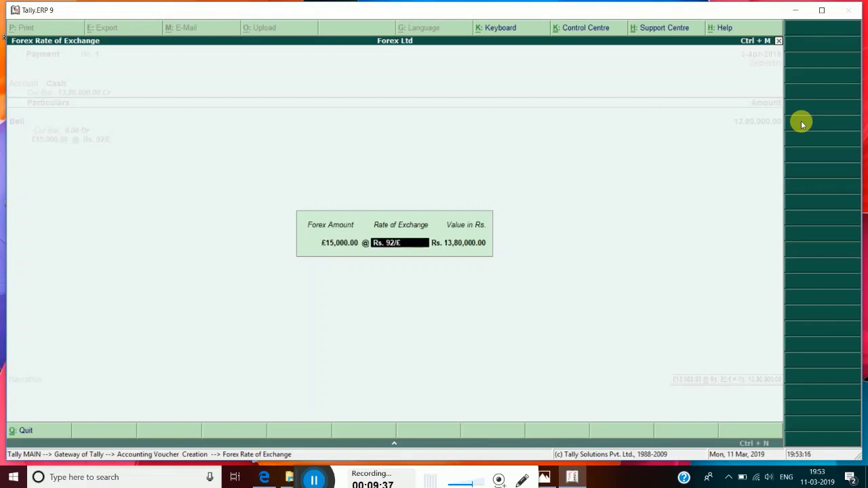
{"action": "type", "text": "88"}
{"action": "key", "text": "Return"}
{"action": "key", "text": "Return"}
{"action": "key", "text": "Return"}
{"action": "key", "text": "Return"}
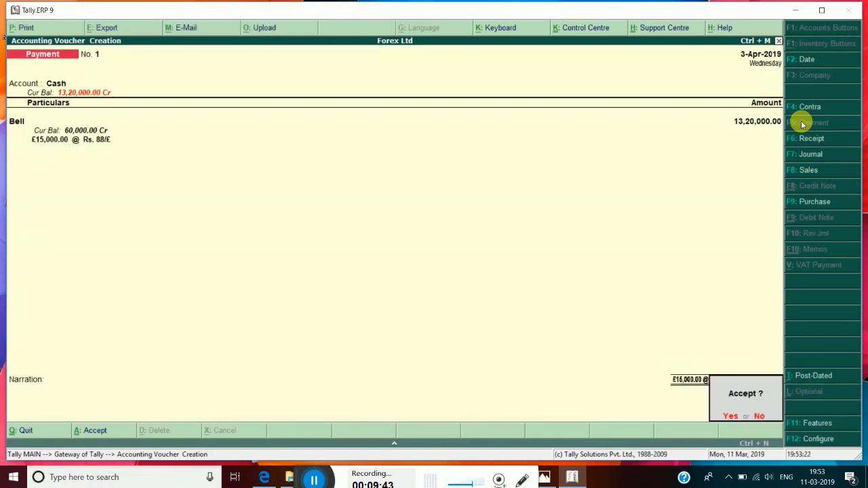
{"action": "key", "text": "Return"}
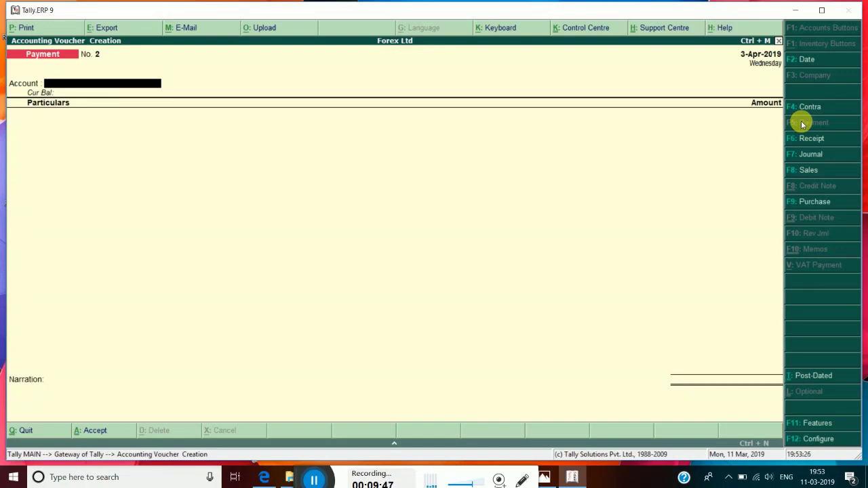
- Start a receipt voucher into the Cash account for $10,000 from the last listed party account
{"action": "left_click", "coordinate": [808, 139]}
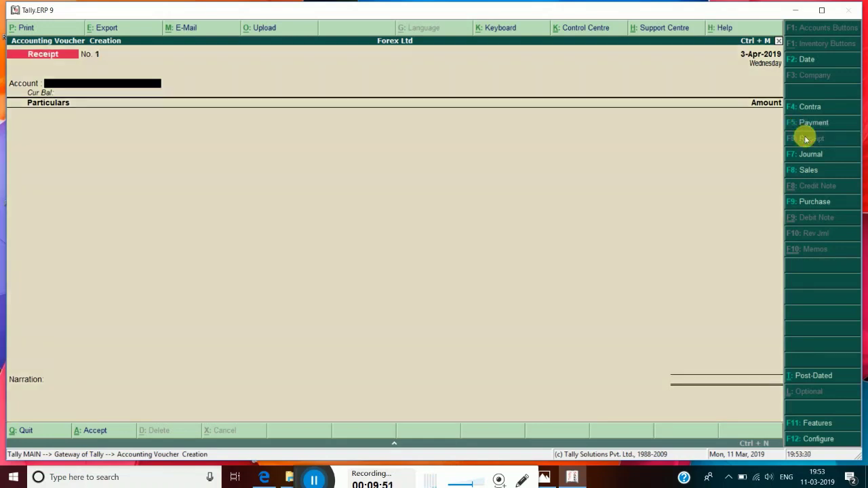
{"action": "key", "text": "Return"}
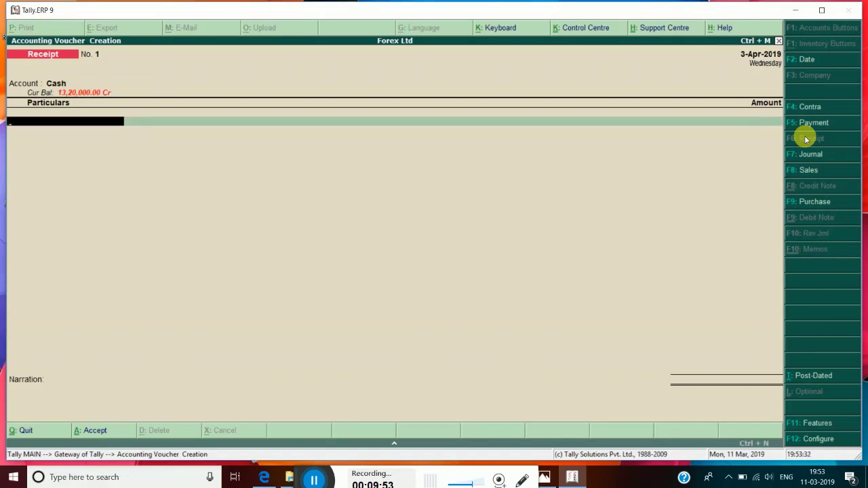
{"action": "type", "text": "wa"}
{"action": "key", "text": "Return"}
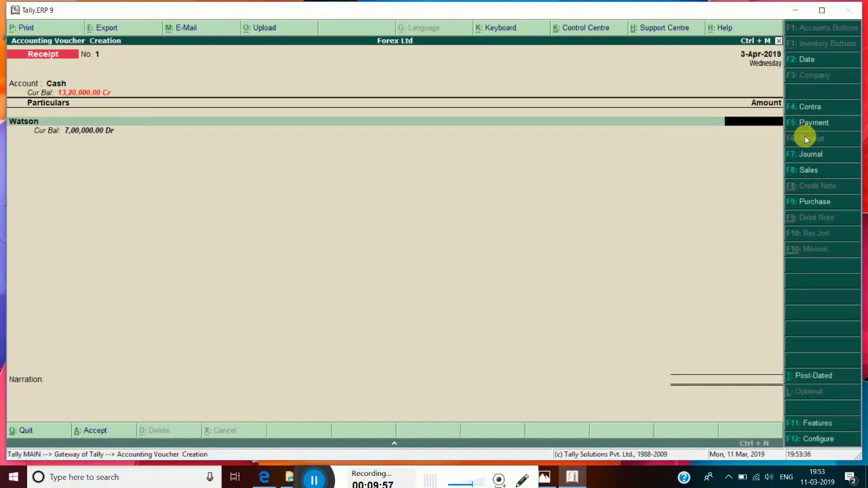
{"action": "type", "text": "$10000"}
{"action": "key", "text": "Return"}
{"action": "key", "text": "Return"}
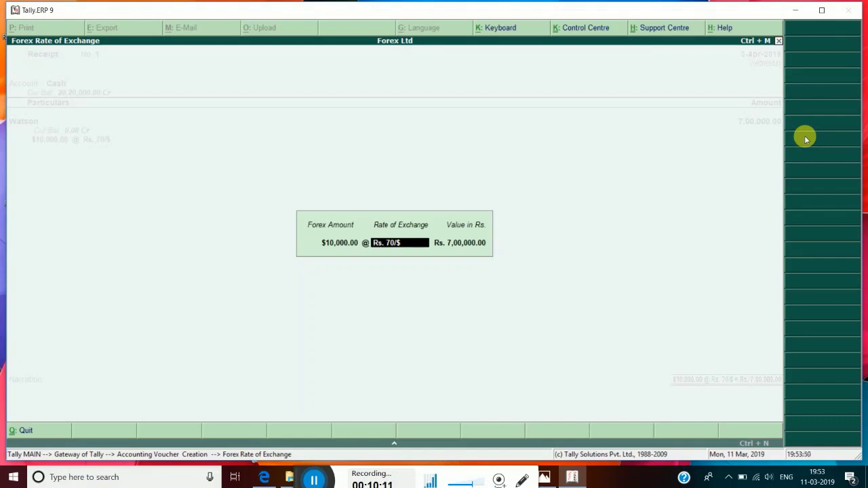
- Set the receipt's exchange rate to Rs. 71/$ and save the voucher without a narration
{"action": "type", "text": "71"}
{"action": "key", "text": "Return"}
{"action": "key", "text": "Return"}
{"action": "key", "text": "Return"}
{"action": "key", "text": "Return"}
{"action": "key", "text": "Return"}
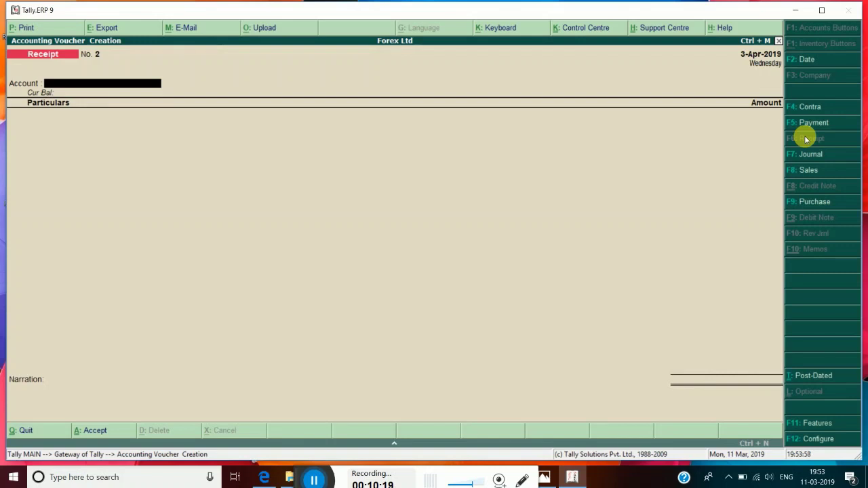
- Leave receipt entry and start a journal voucher with the Forex Gain / Loss voucher class
{"action": "key", "text": "Escape"}
{"action": "key", "text": "Escape"}
{"action": "key", "text": "n"}
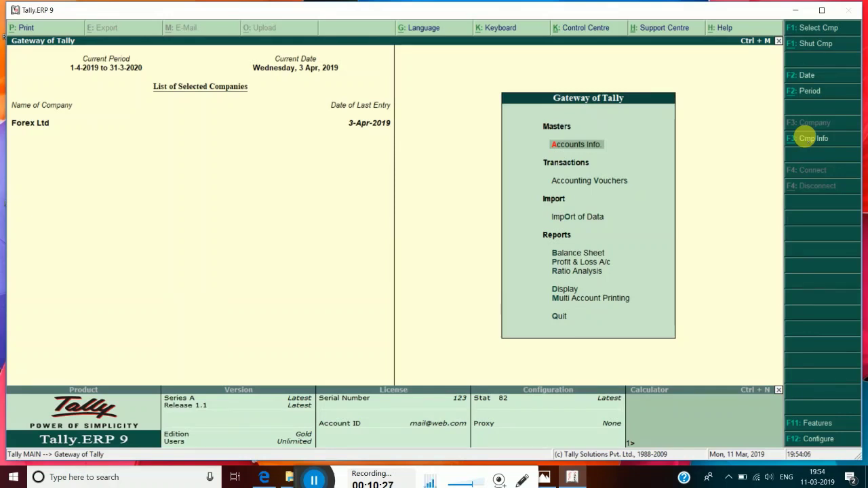
{"action": "key", "text": "v"}
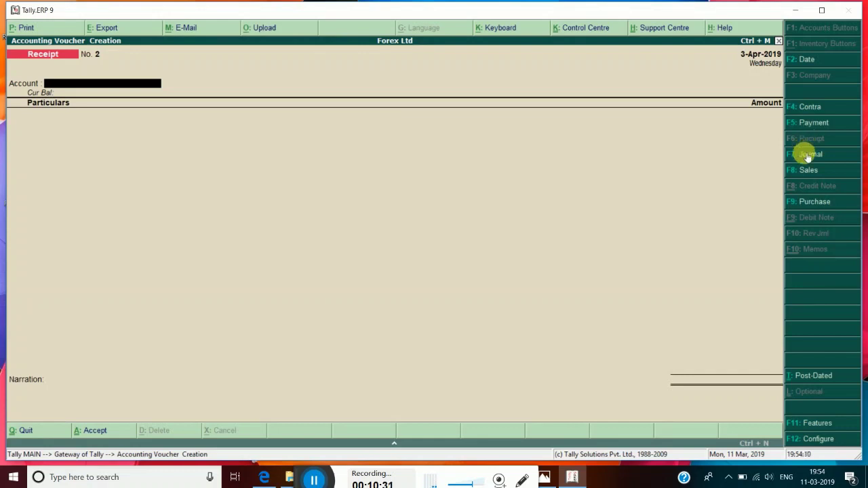
{"action": "left_click", "coordinate": [804, 155]}
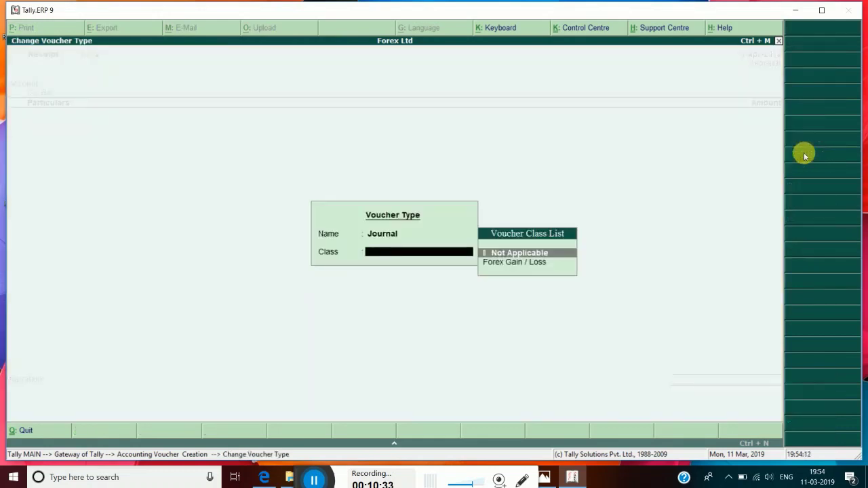
{"action": "key", "text": "Down"}
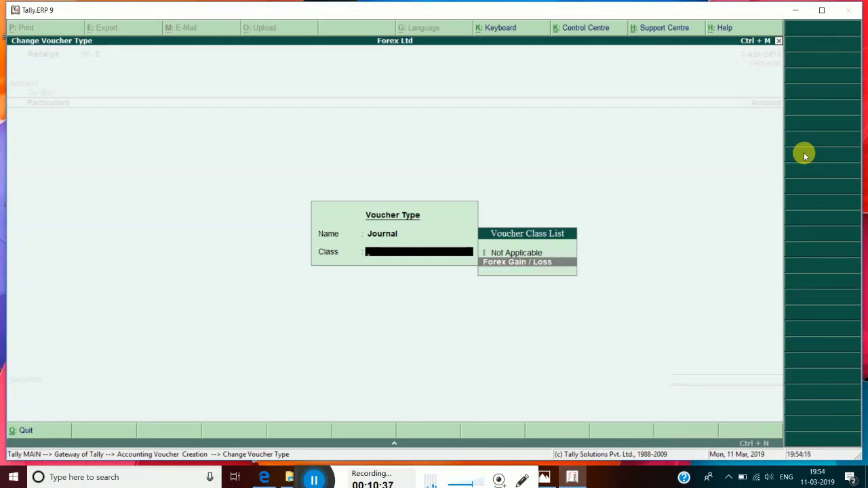
{"action": "key", "text": "Return"}
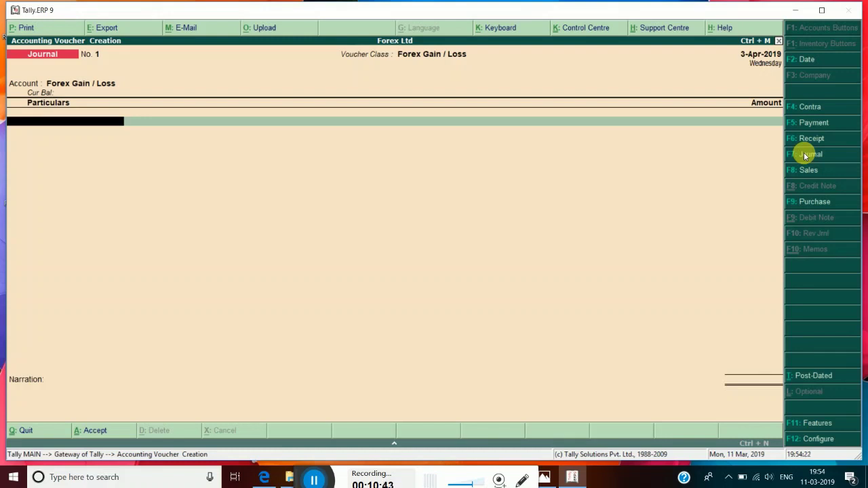
- Add the settled supplier and customer, the first and last listed party accounts, to the journal with their calculated adjustment amounts
{"action": "type", "text": "Be"}
{"action": "key", "text": "Return"}
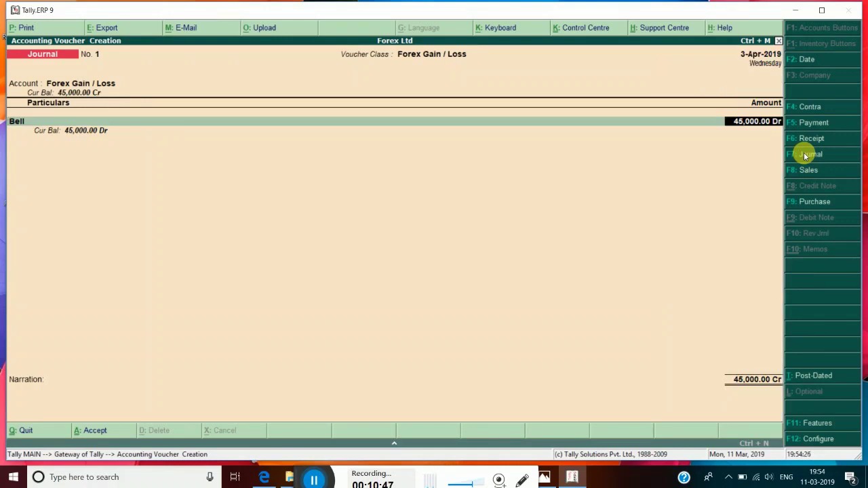
{"action": "key", "text": "Return"}
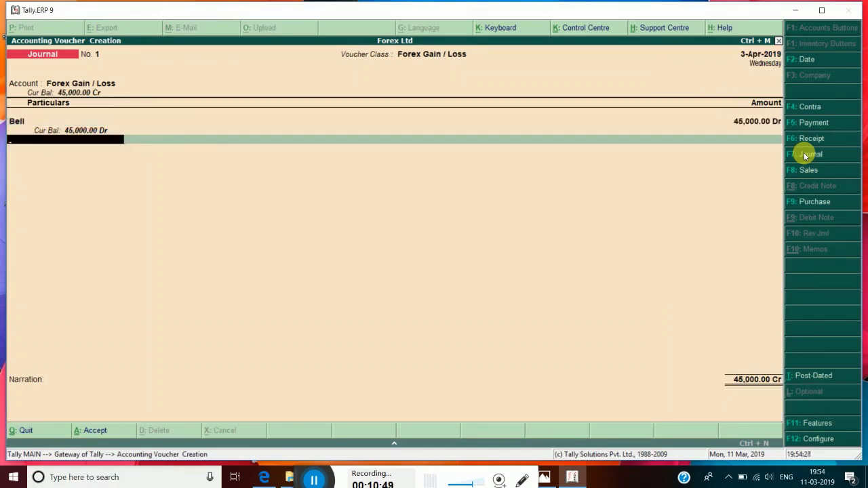
{"action": "type", "text": "Wa"}
{"action": "key", "text": "Return"}
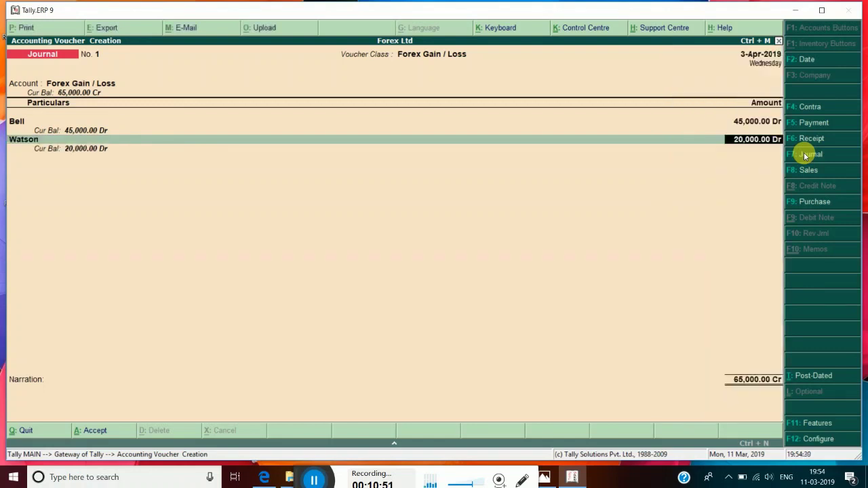
- Finish the forex adjustment journal with the calculated party amounts and save it without a narration
{"action": "key", "text": "Return"}
{"action": "key", "text": "Return"}
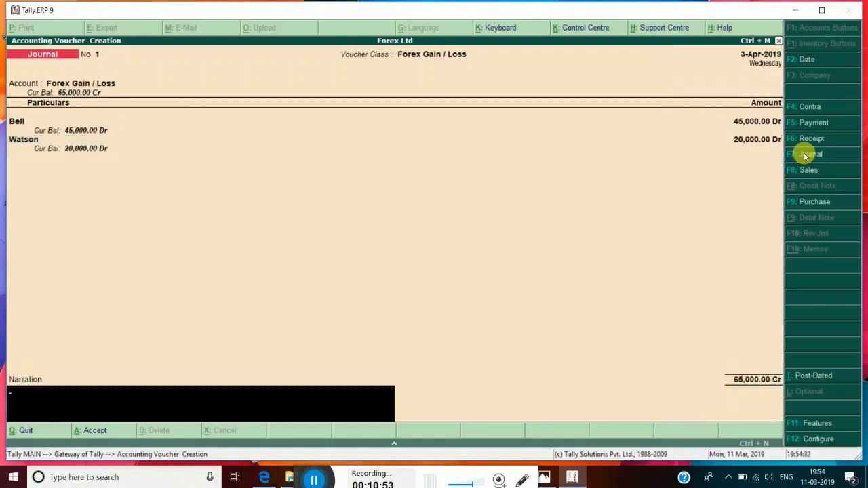
{"action": "key", "text": "BackSpace"}
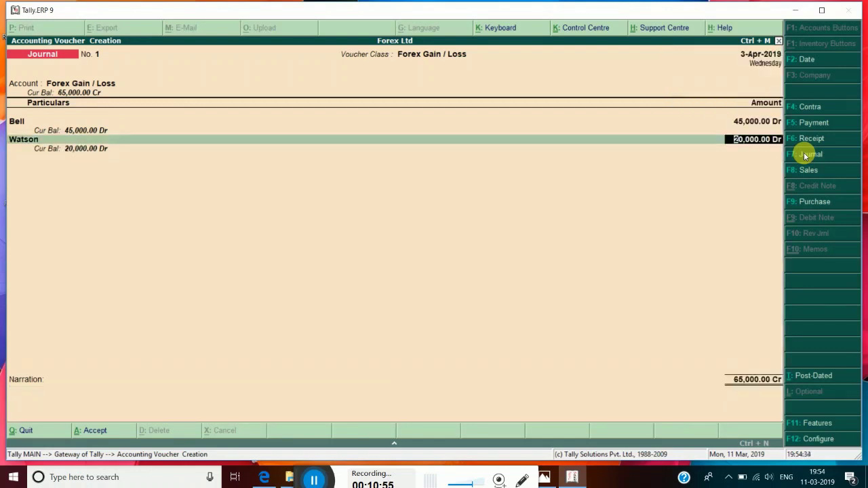
{"action": "key", "text": "Return"}
{"action": "key", "text": "Return"}
{"action": "key", "text": "Return"}
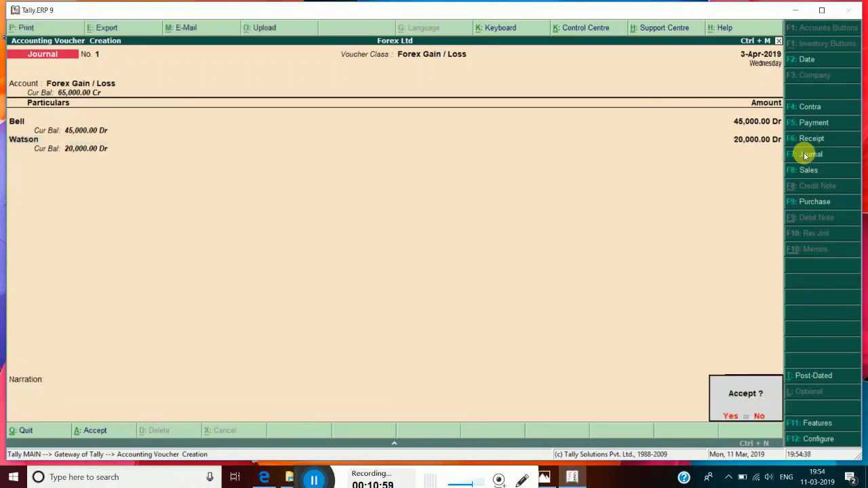
{"action": "key", "text": "Return"}
- Leave journal entry and display the Day Book in detailed view
{"action": "key", "text": "Escape"}
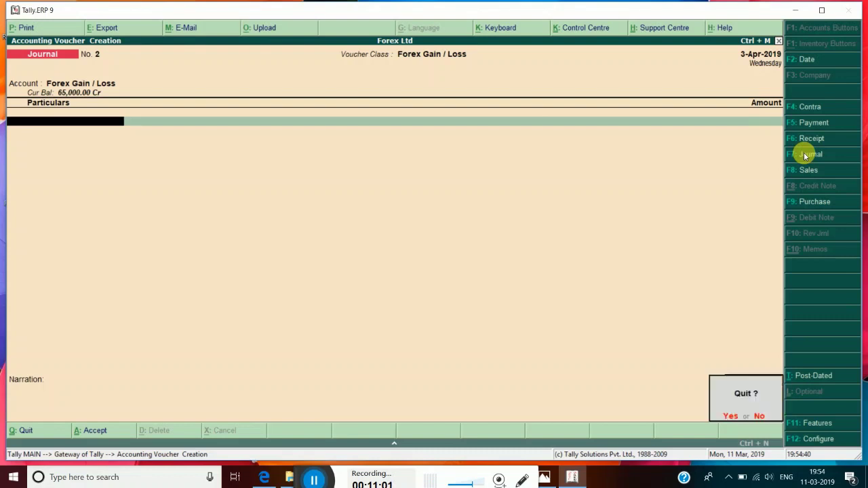
{"action": "key", "text": "Return"}
{"action": "key", "text": "d"}
{"action": "key", "text": "y"}
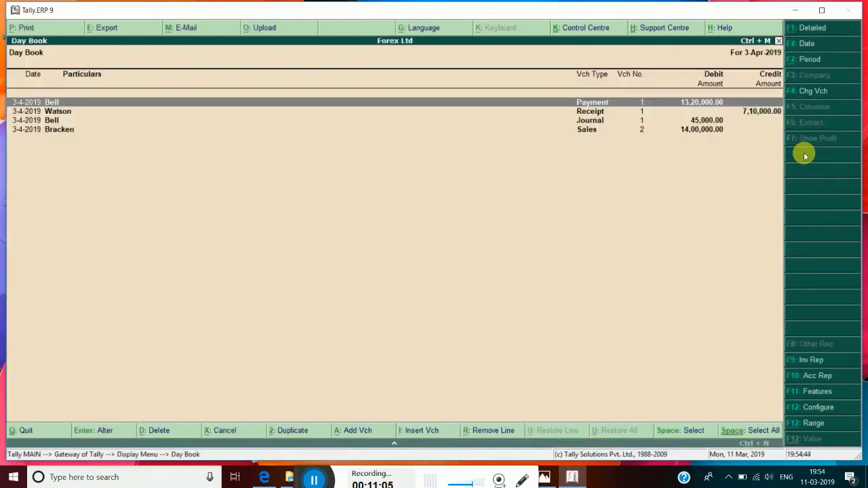
{"action": "key", "text": "alt+F1"}
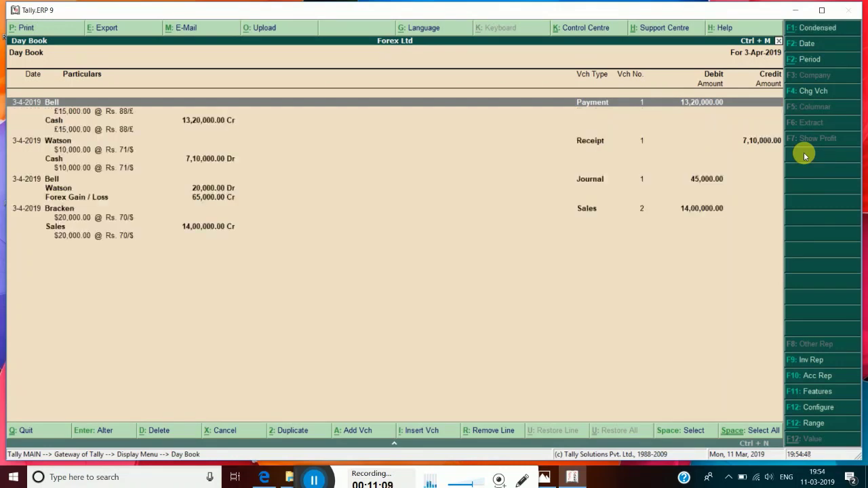
- Examine the Day Book's payment and receipt entries and the journal's party and Forex Gain / Loss lines
{"action": "key", "text": "Down"}
{"action": "key", "text": "Down"}
{"action": "key", "text": "Down"}
{"action": "key", "text": "Down"}
{"action": "key", "text": "Down"}
{"action": "key", "text": "Down"}
{"action": "key", "text": "Down"}
{"action": "key", "text": "Down"}
{"action": "key", "text": "Down"}
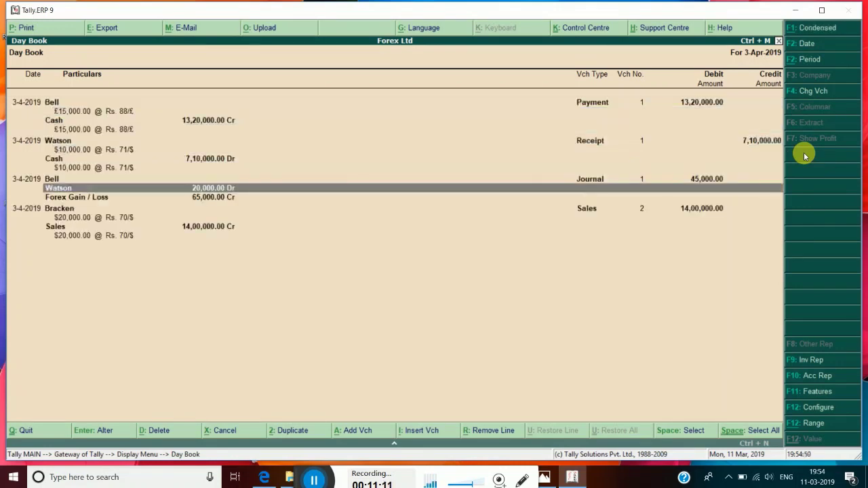
{"action": "key", "text": "Down"}
{"action": "key", "text": "Up"}
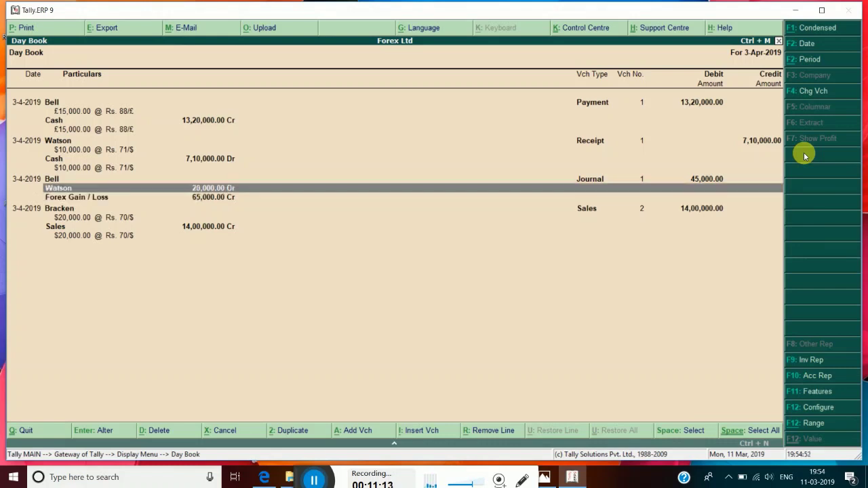
{"action": "key", "text": "Down"}
{"action": "key", "text": "Up"}
{"action": "key", "text": "Up"}
{"action": "key", "text": "Down"}
{"action": "key", "text": "Up"}
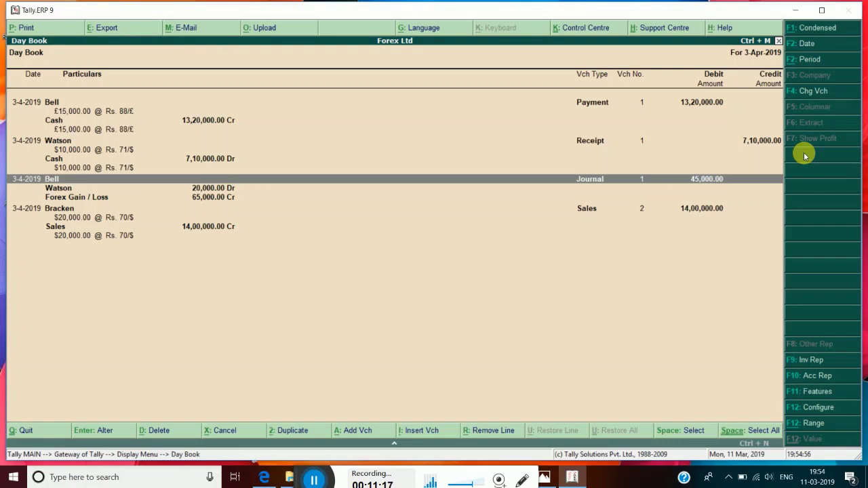